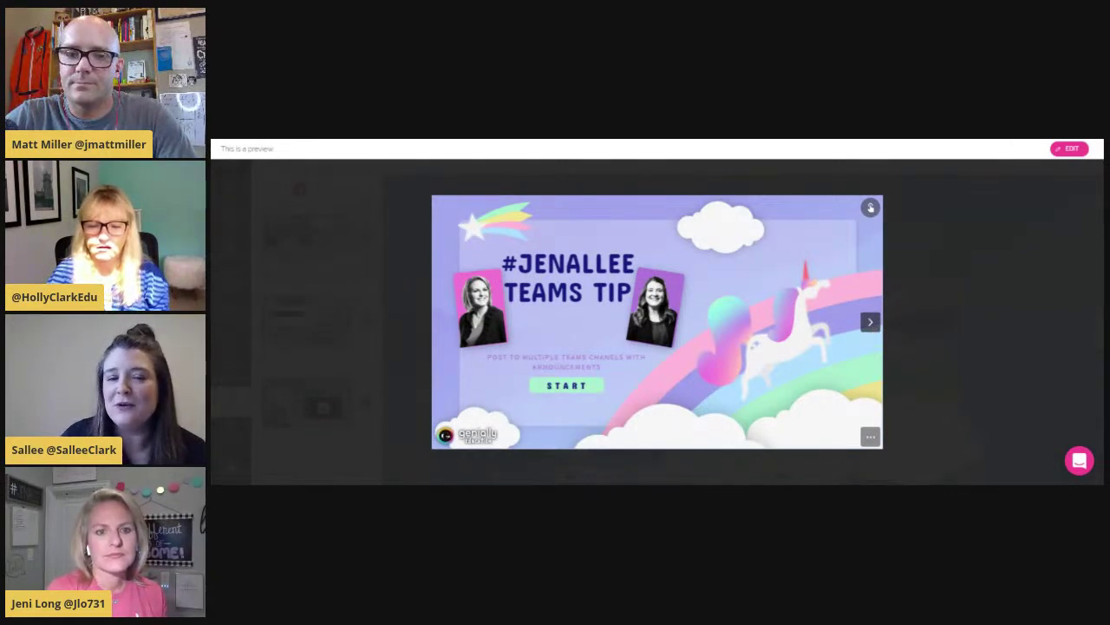
- Advance the presentation preview two slides, past the Math News slide
click(870, 328)
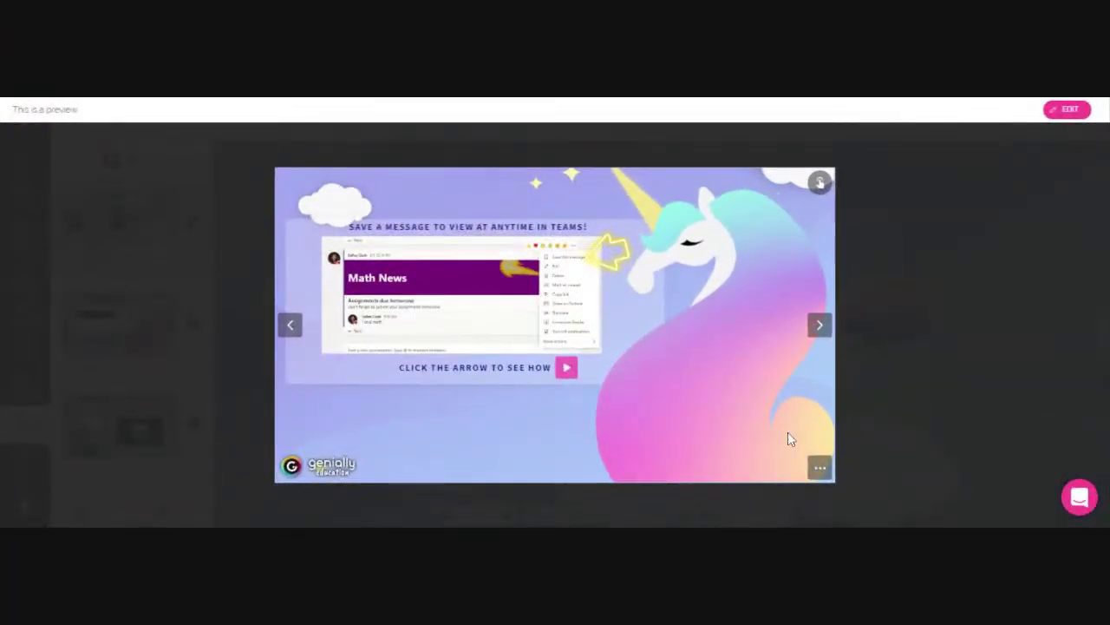
click(828, 327)
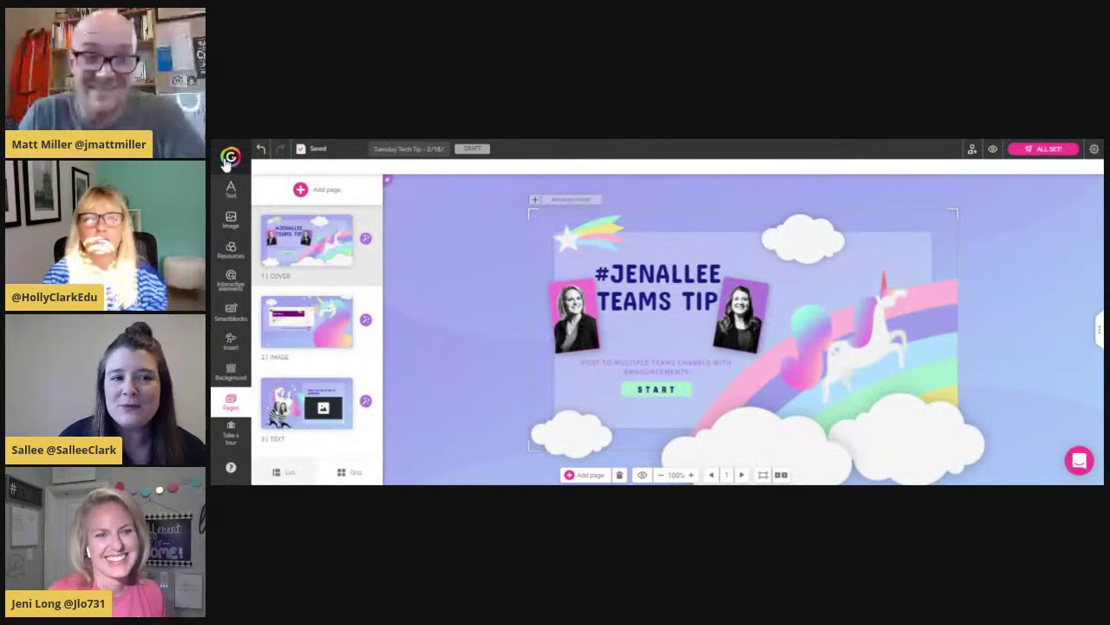
- Go back to My Creations, scroll the grid, and open Iron works for editing
click(229, 158)
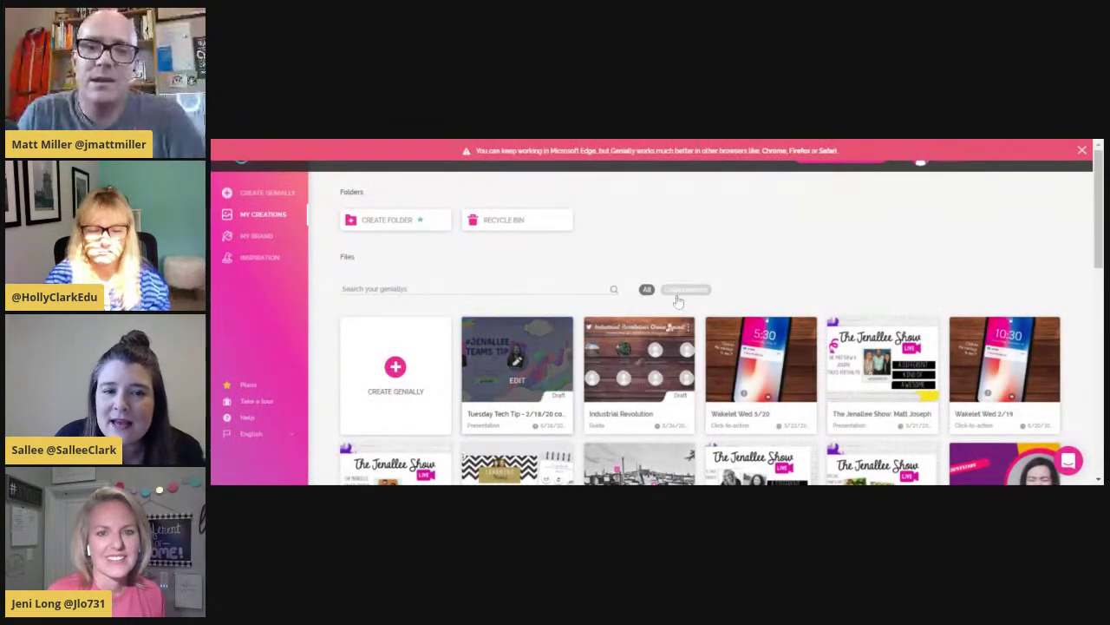
scroll(818, 278, down, 2)
scroll(817, 278, down, 4)
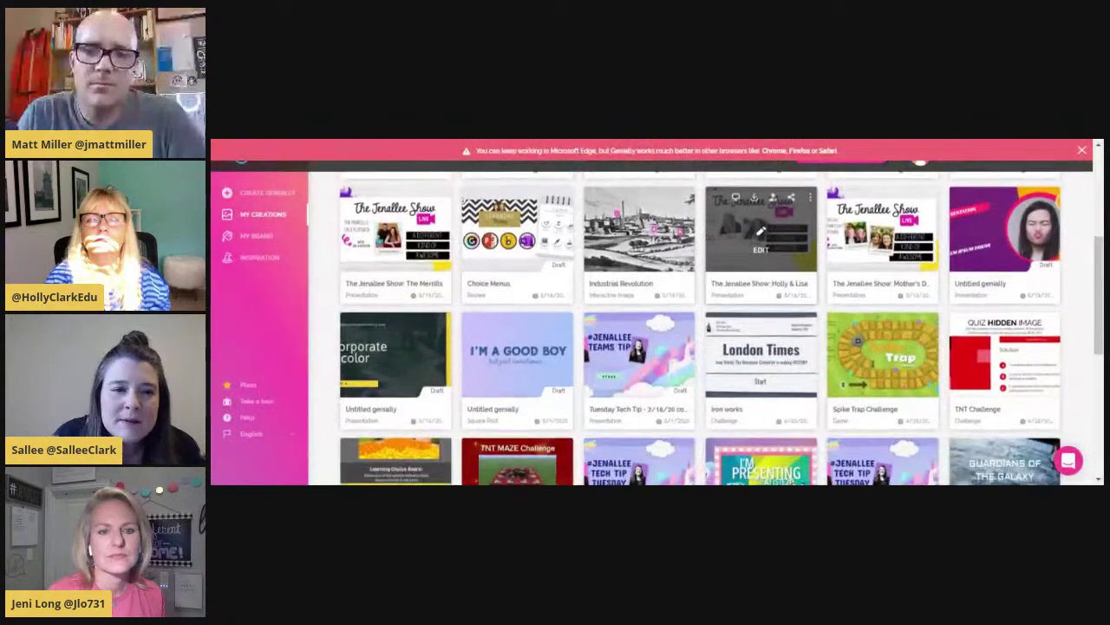
scroll(761, 260, down, 3)
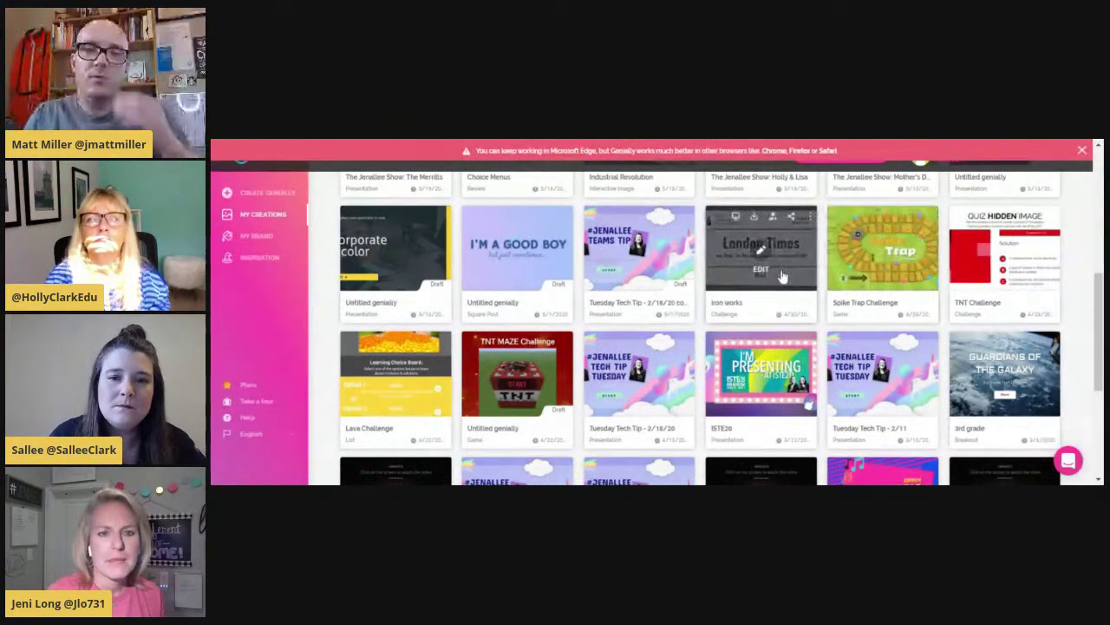
click(782, 276)
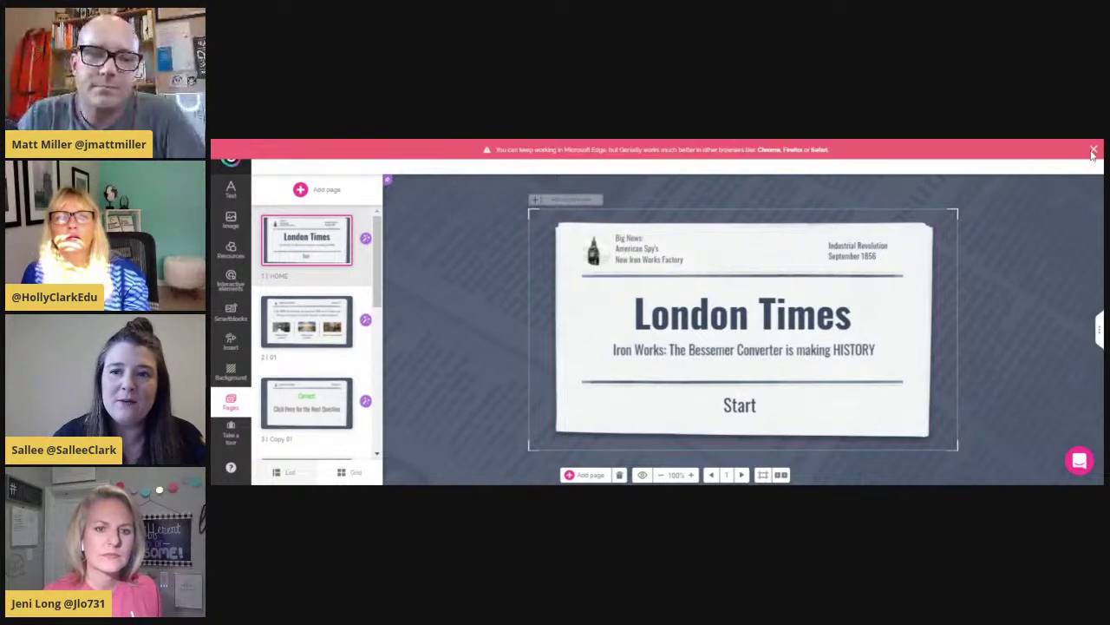
- Dismiss the Edge warning banner and preview the London Times genially
click(1094, 150)
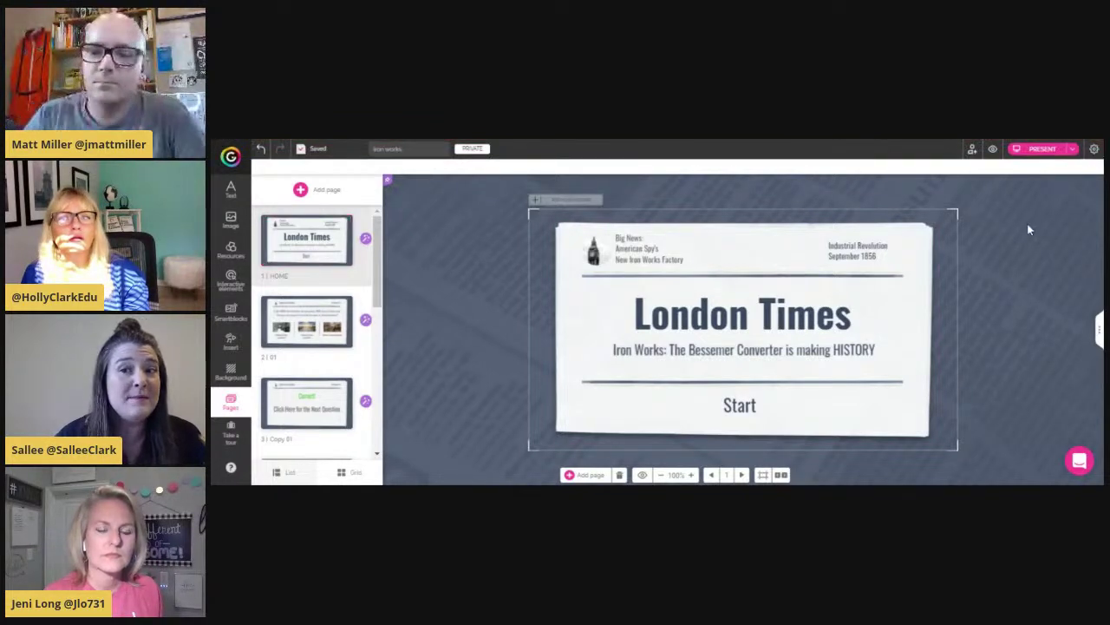
click(992, 150)
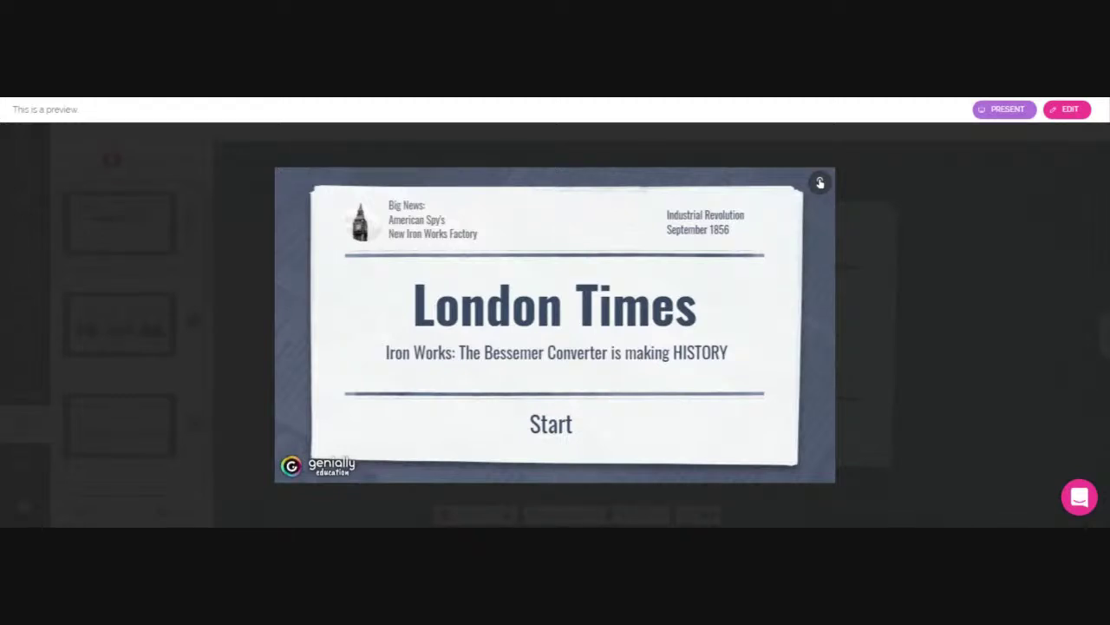
- Start the quiz, answering Railway & ship production for question 1 and 1856 for question 2
click(554, 433)
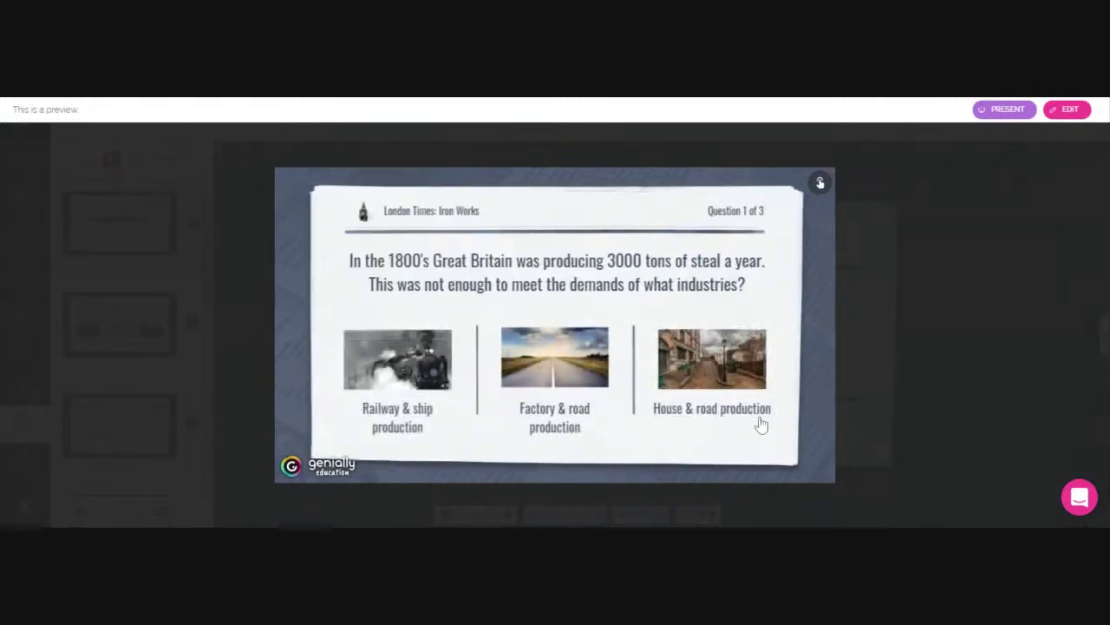
click(402, 375)
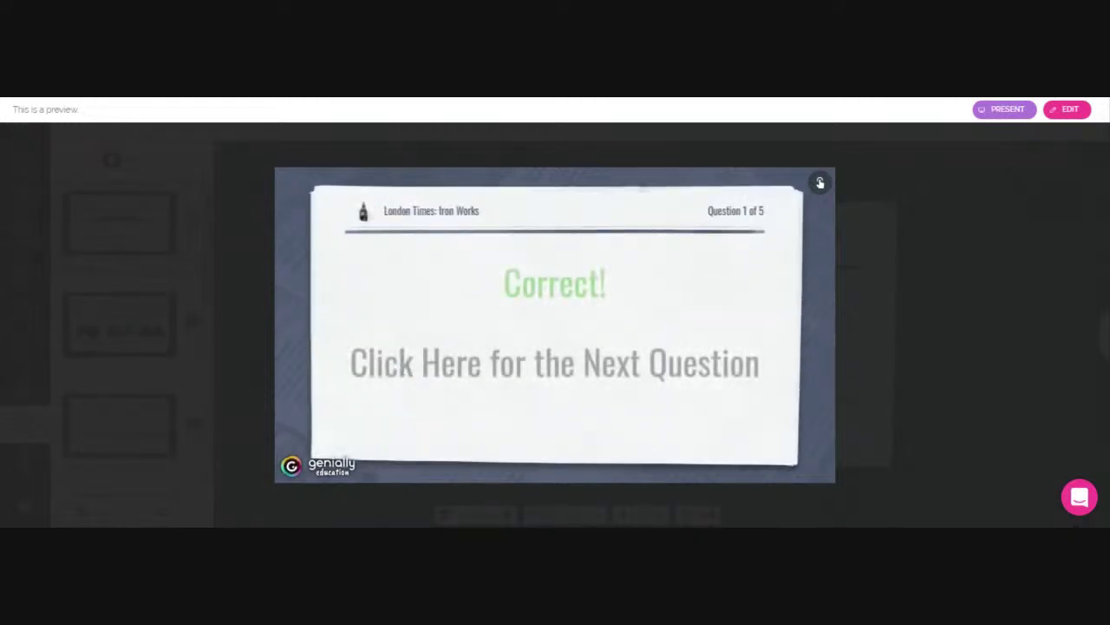
click(626, 390)
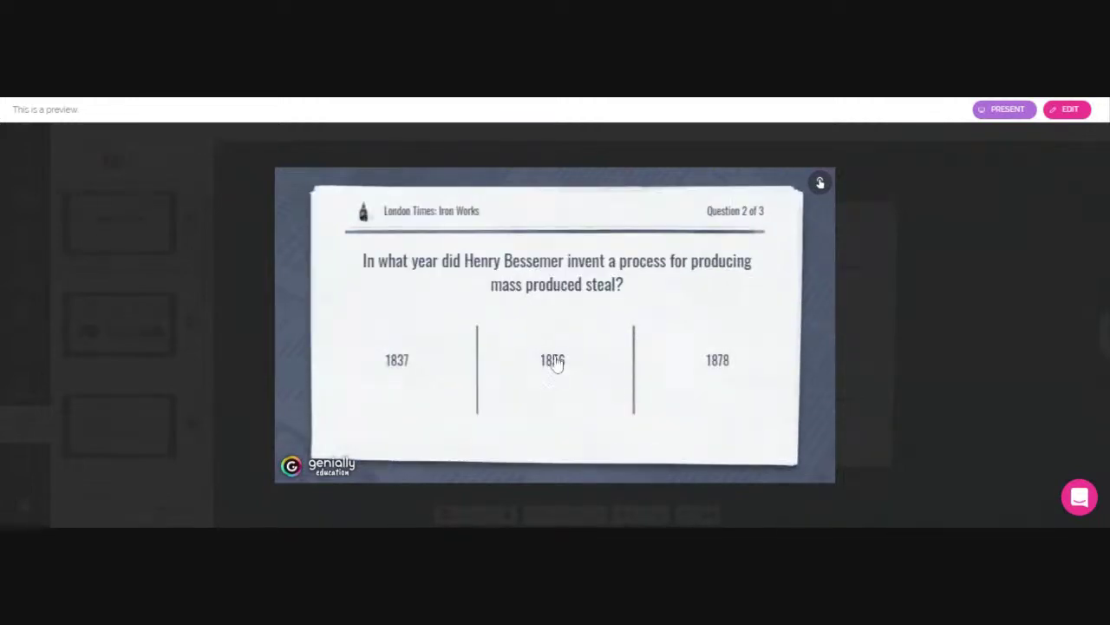
click(555, 365)
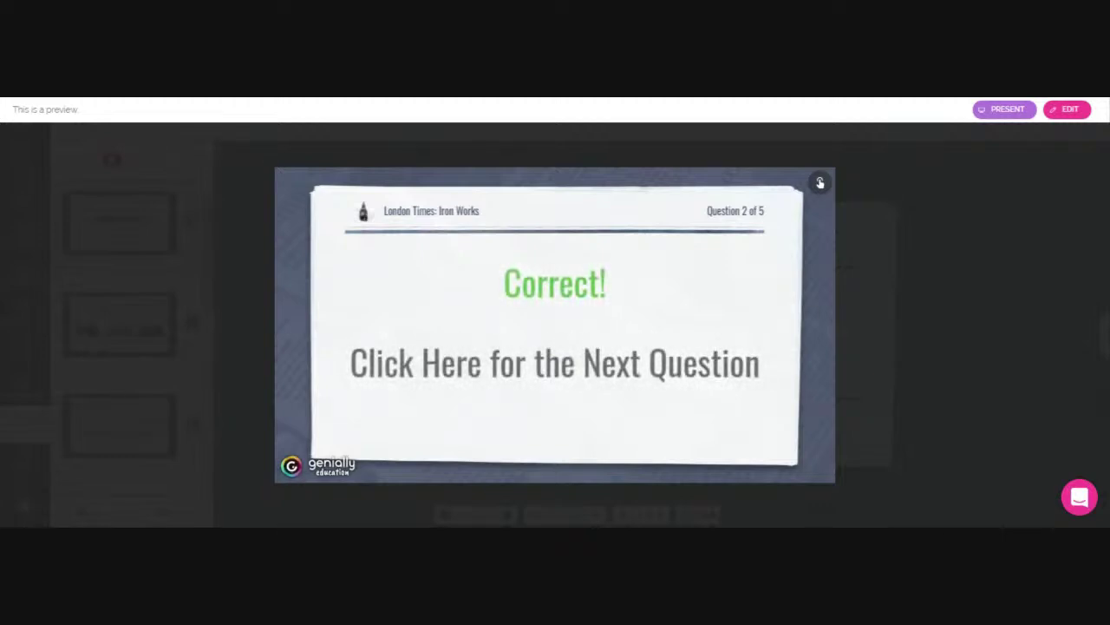
click(559, 369)
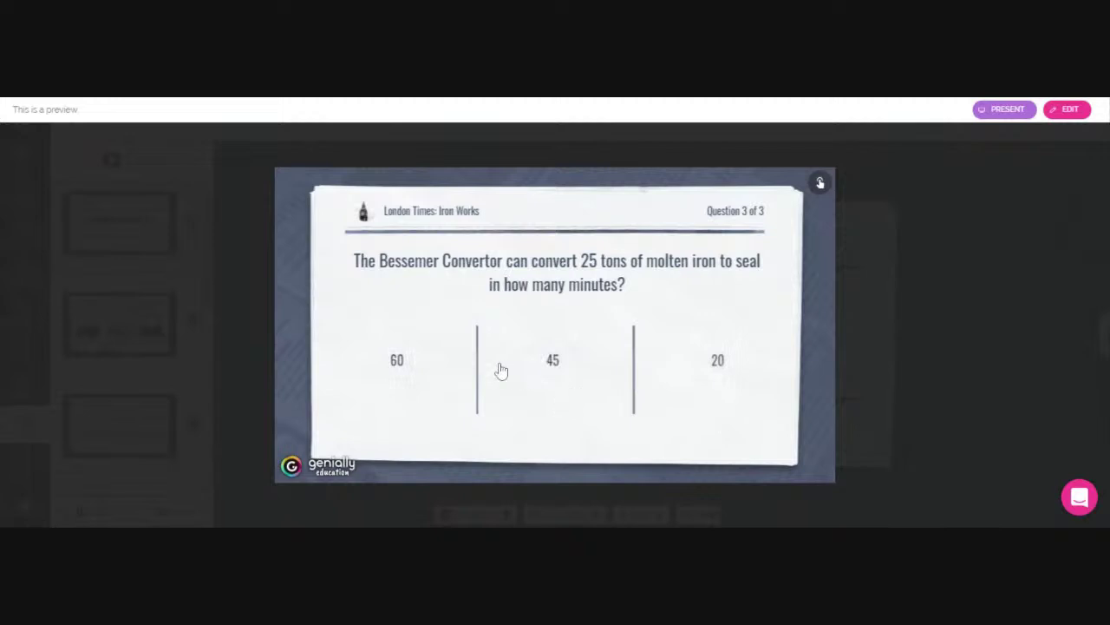
- Answer question 3, go back to question 1 from the Incorrect card, and exit preview
click(552, 364)
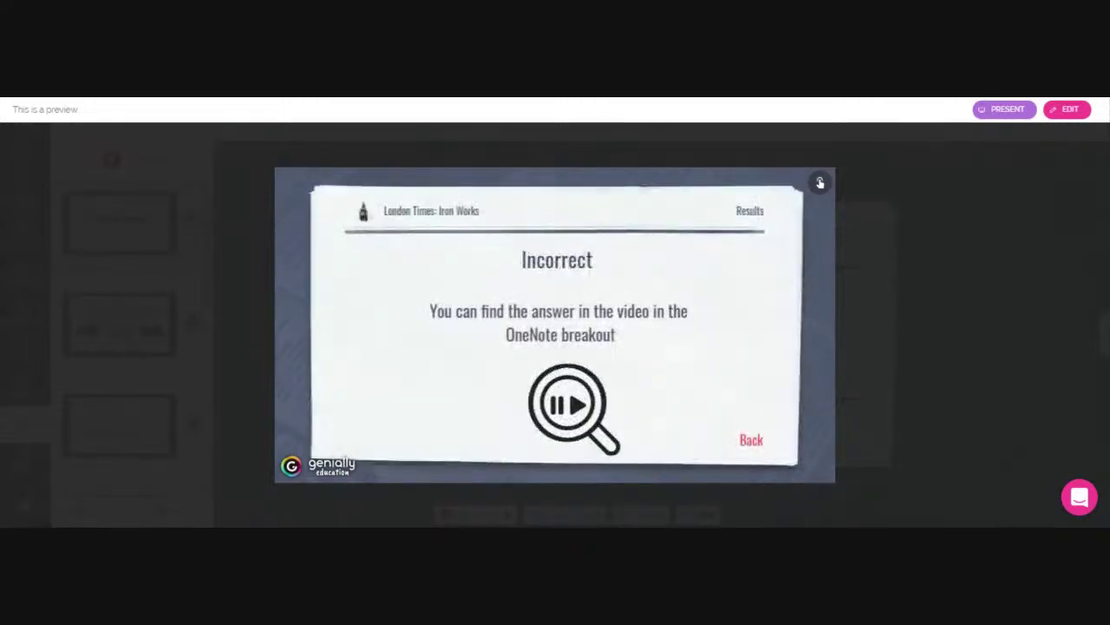
click(751, 442)
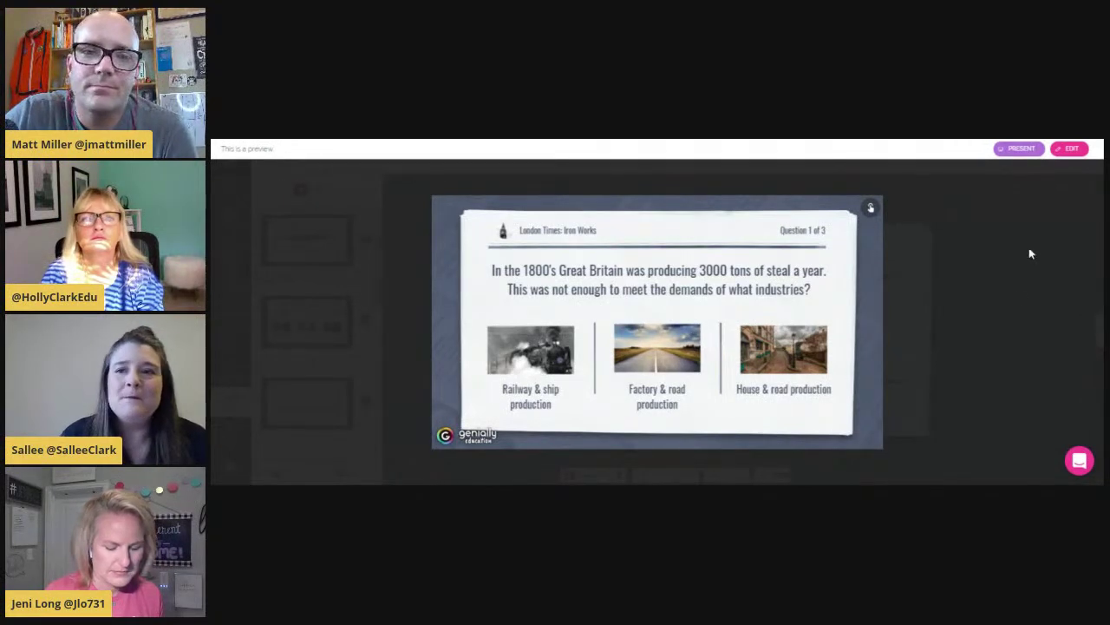
key(Escape)
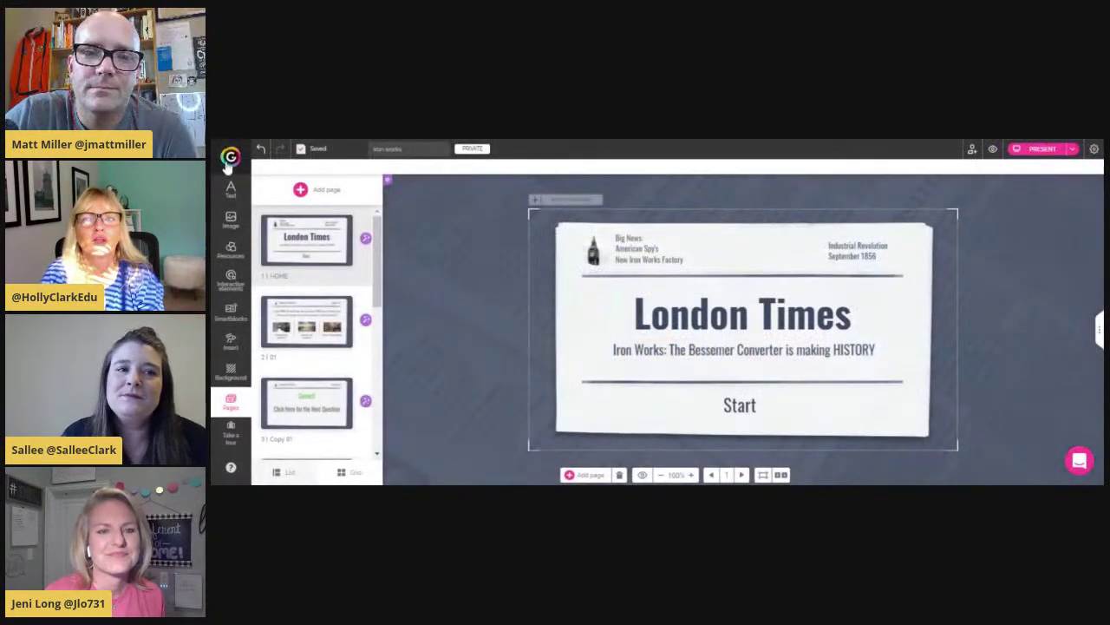
- Return to My Creations and scroll through the saved folders and geniallys
click(248, 167)
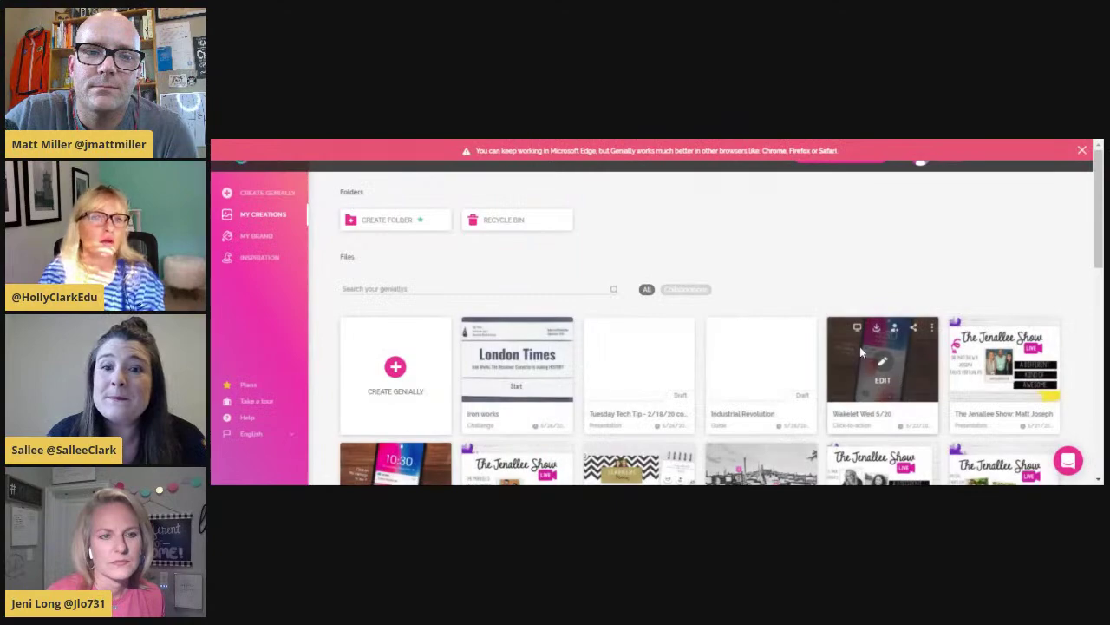
scroll(786, 286, down, 1)
scroll(786, 286, down, 3)
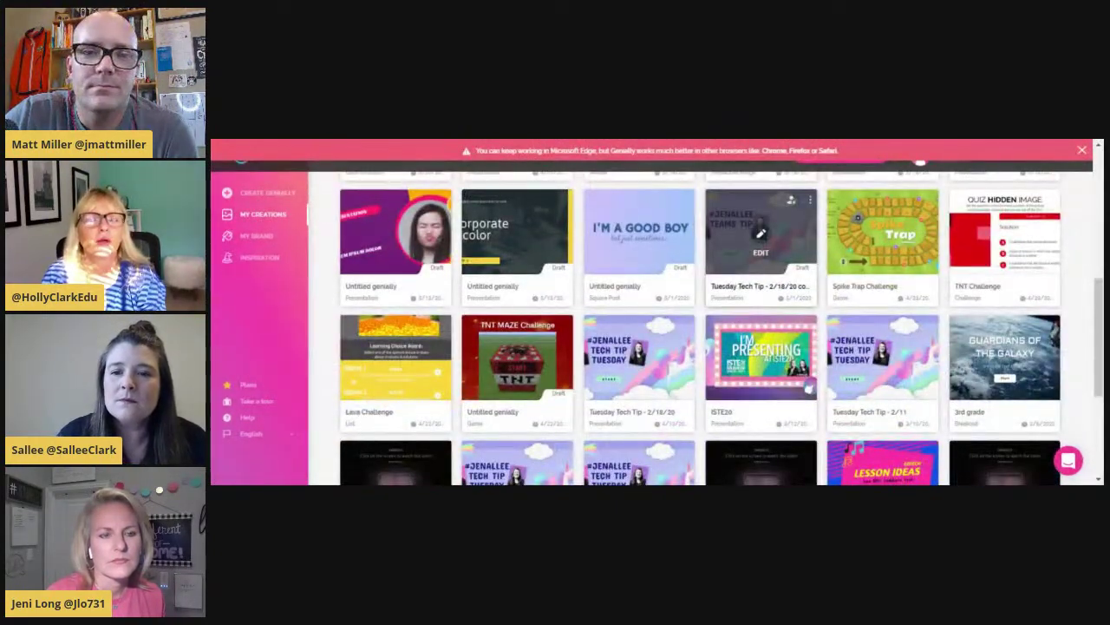
scroll(761, 232, down, 1)
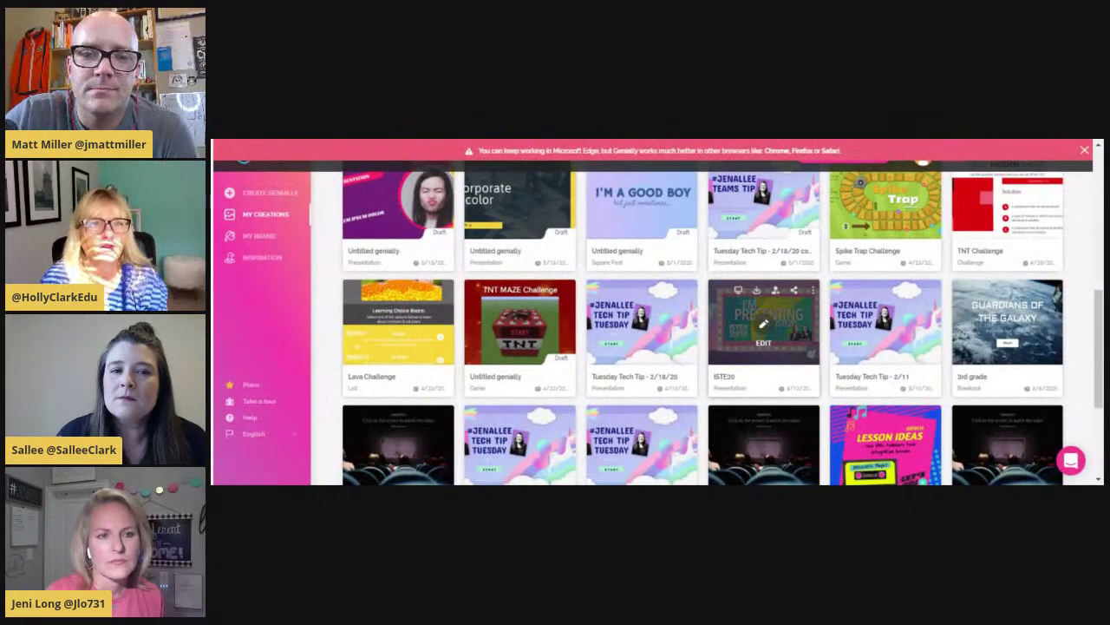
scroll(763, 323, up, 2)
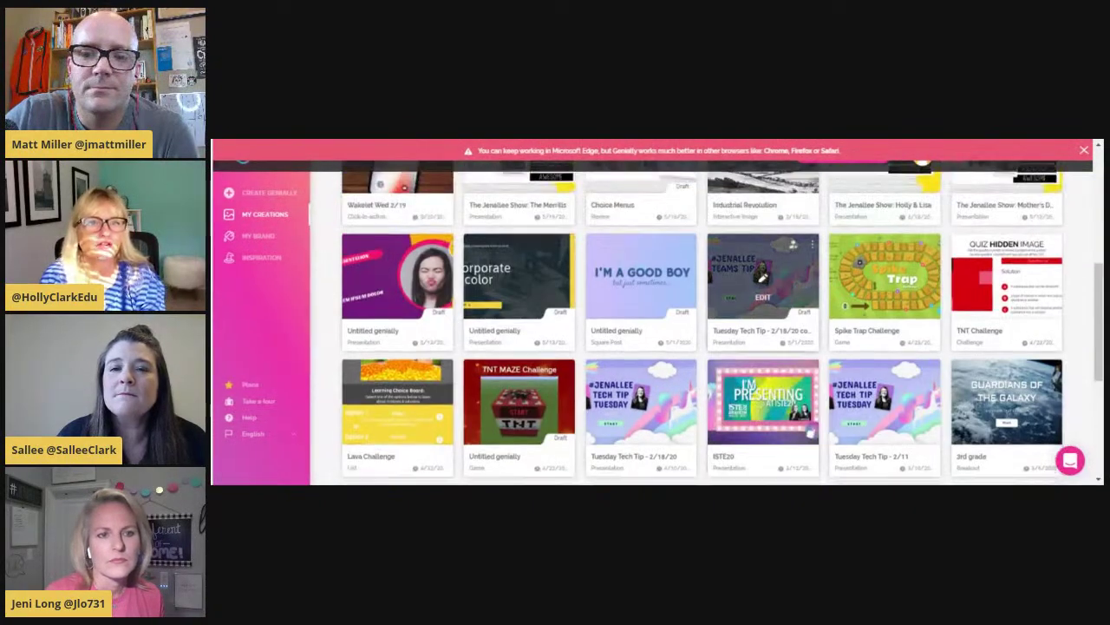
scroll(763, 260, down, 1)
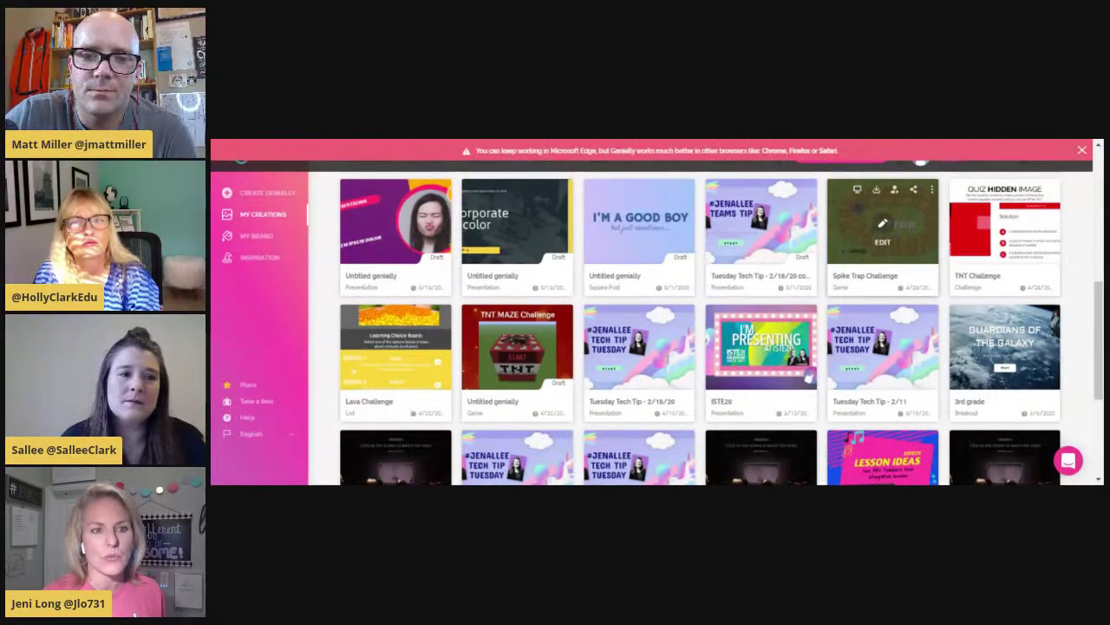
scroll(256, 261, up, 1)
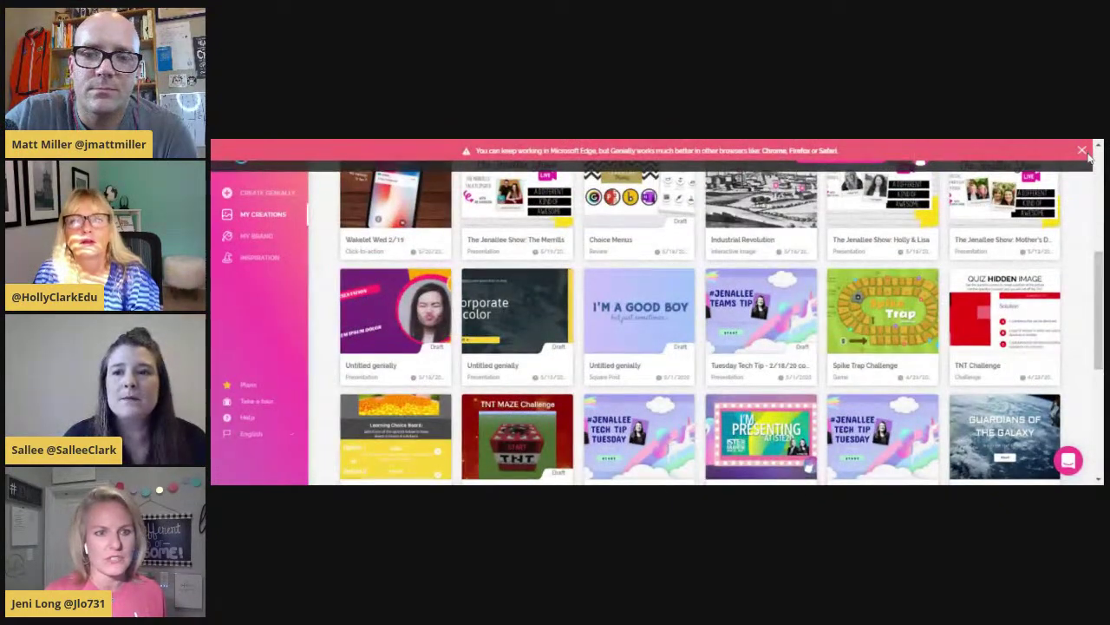
- Dismiss the Edge warning banner, reload the home dashboard, and start a new genially
click(1083, 152)
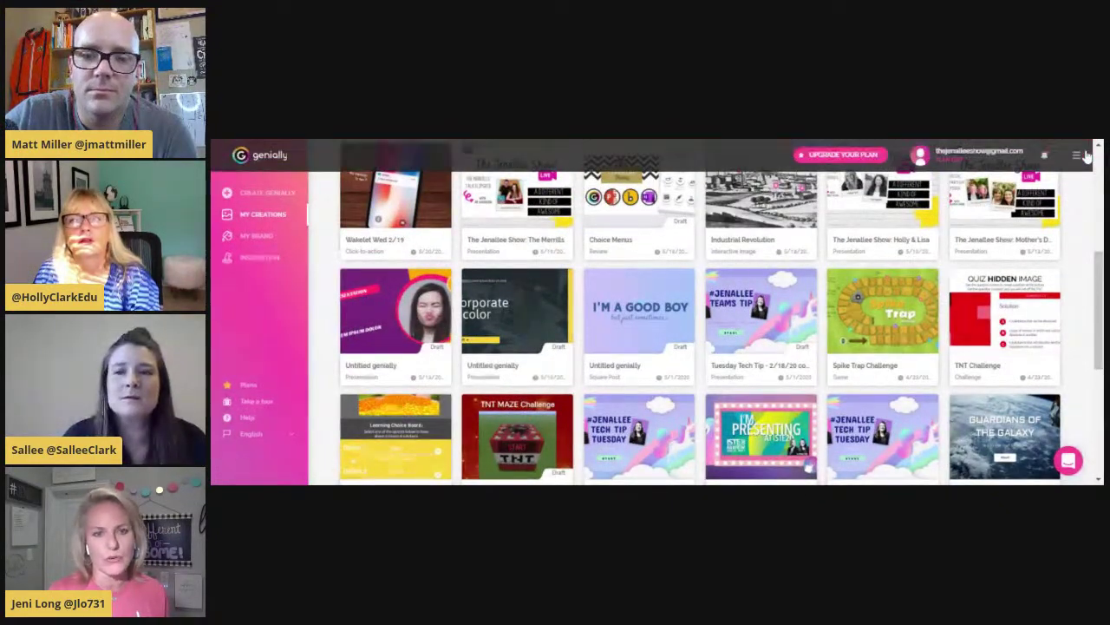
click(245, 157)
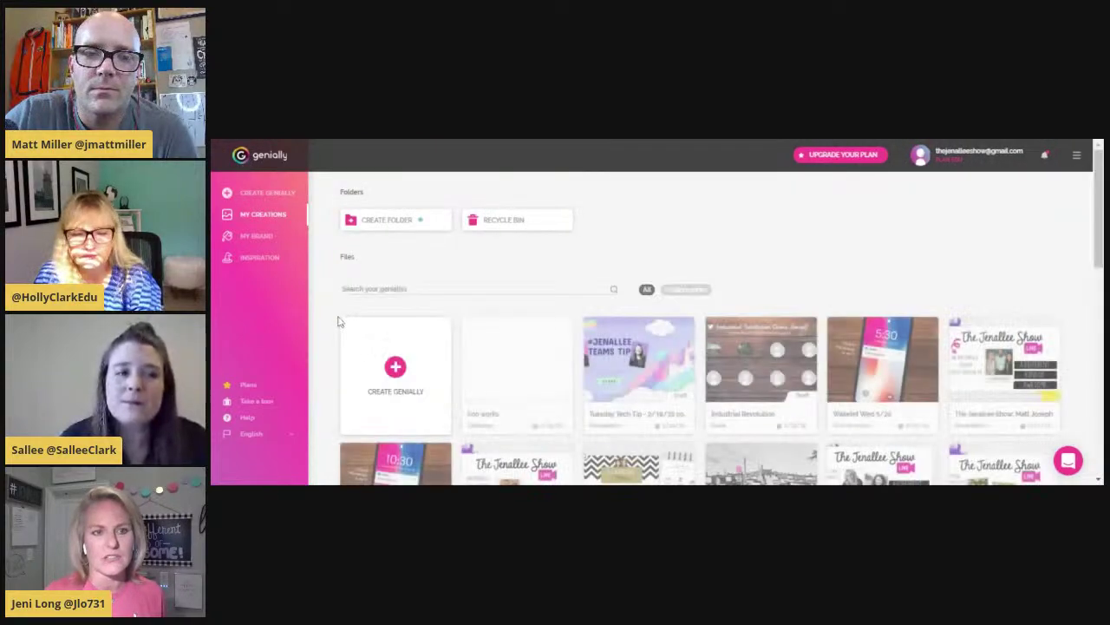
click(390, 362)
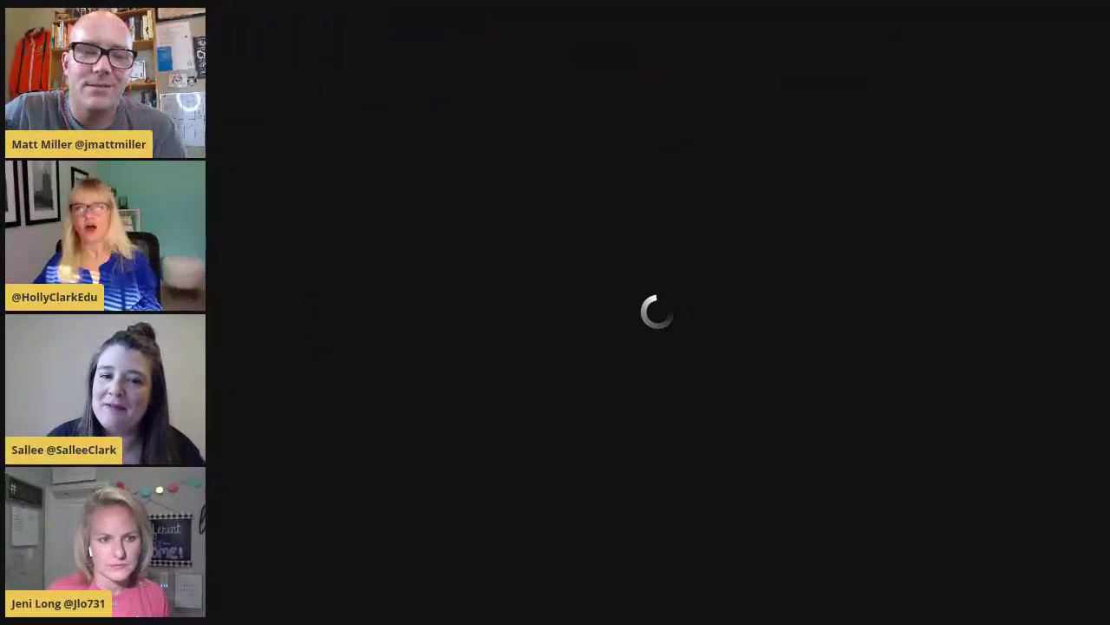
- Scroll down the Games templates and preview Game of the Goose
scroll(660, 338, down, 5)
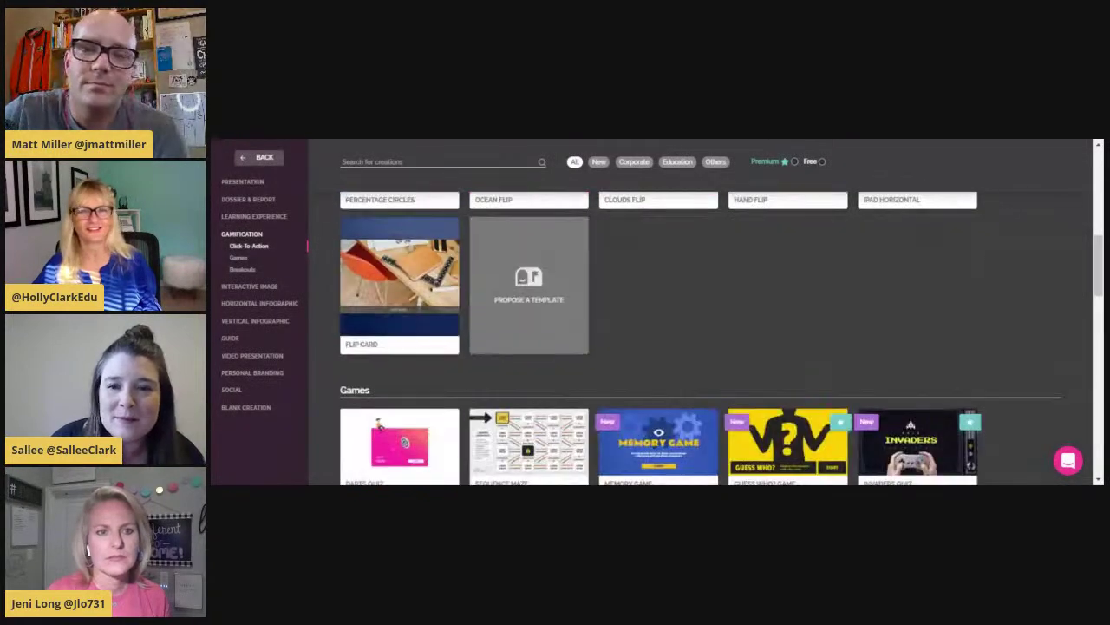
scroll(659, 339, down, 4)
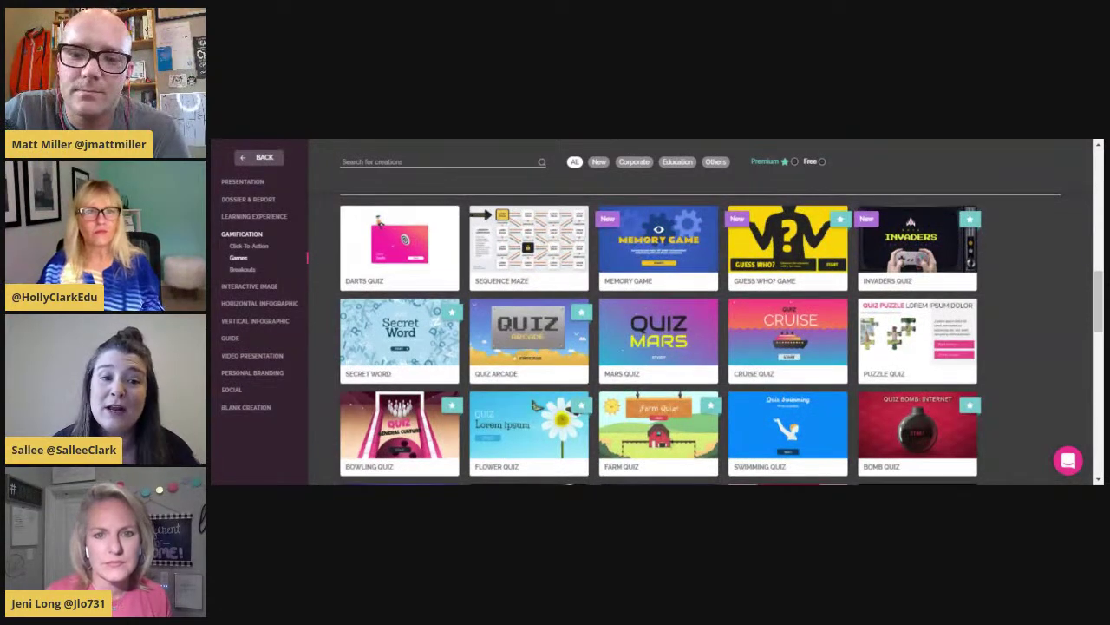
scroll(659, 339, down, 2)
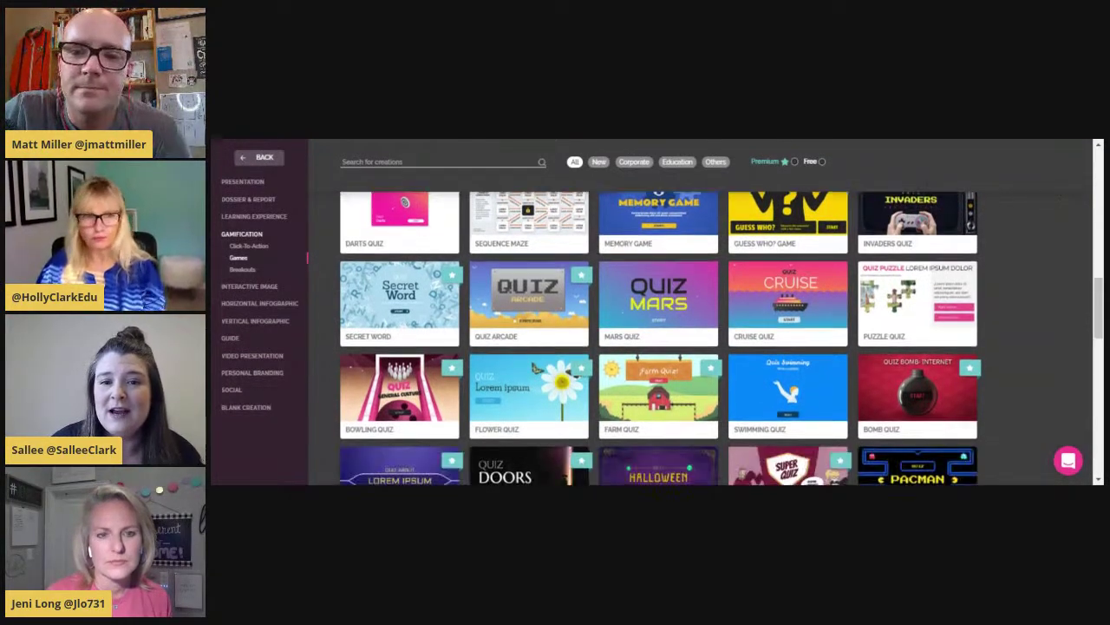
scroll(659, 339, down, 4)
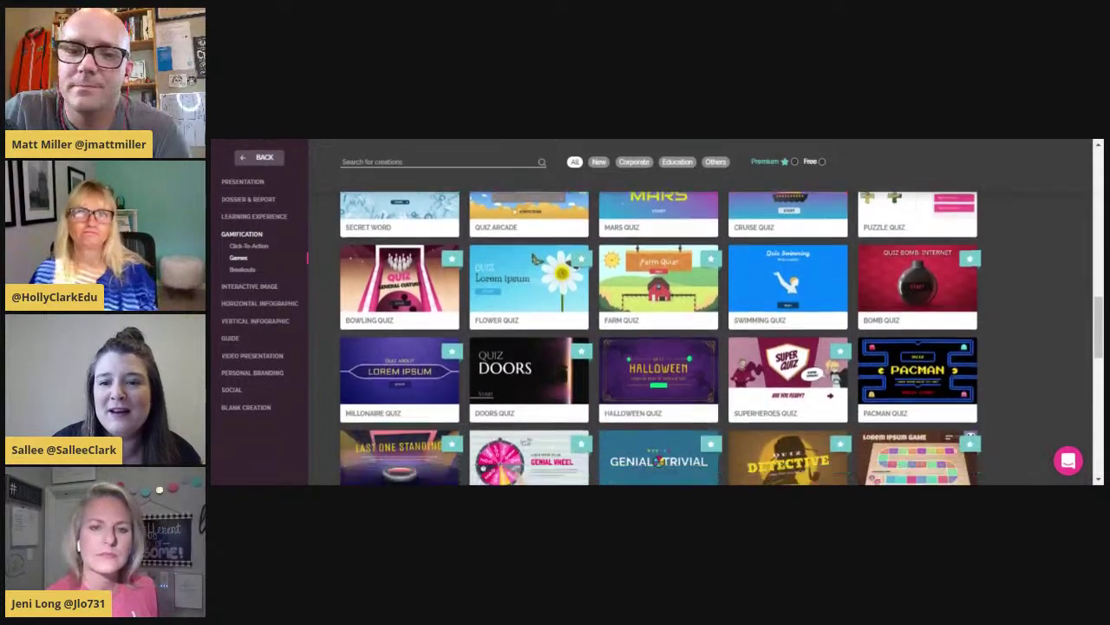
scroll(969, 312, down, 3)
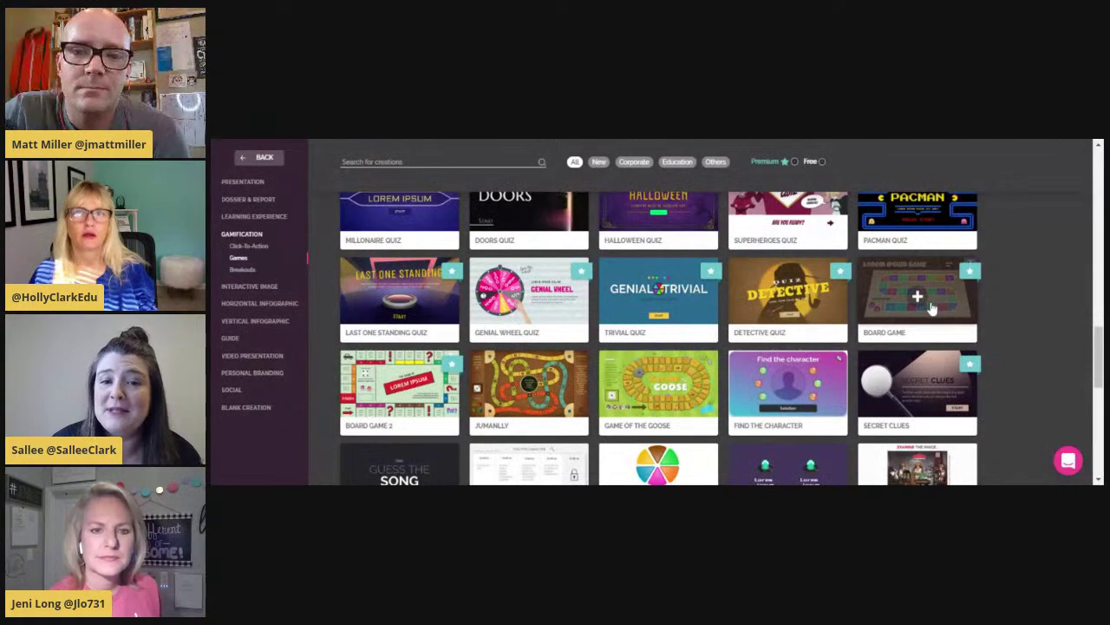
click(676, 406)
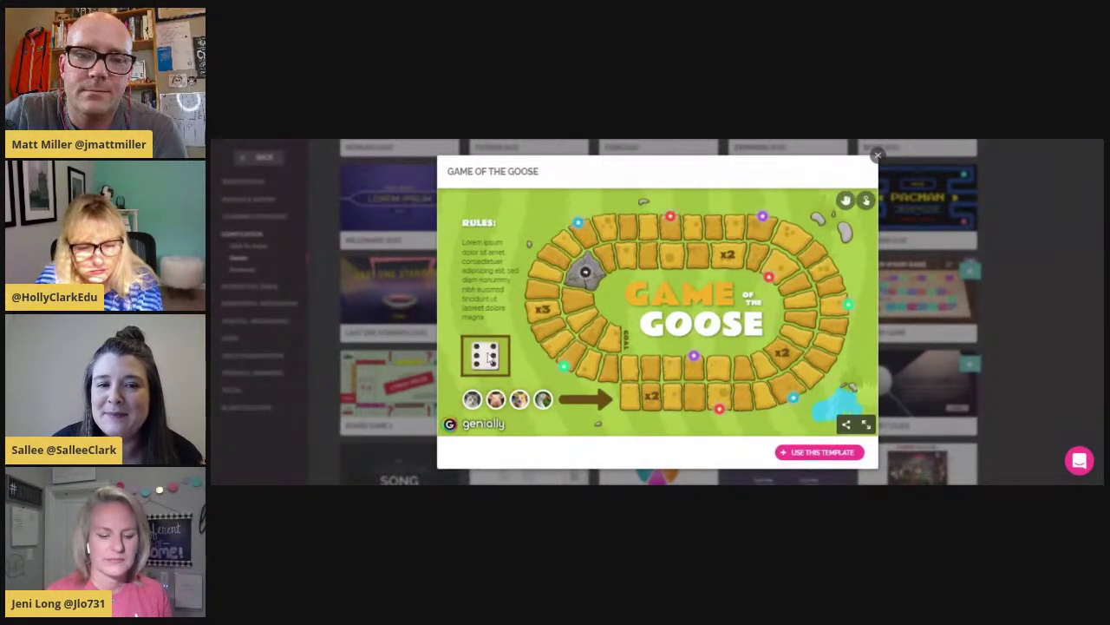
- Roll the dice, move a player token along the board, then use the Game of the Goose template
click(488, 359)
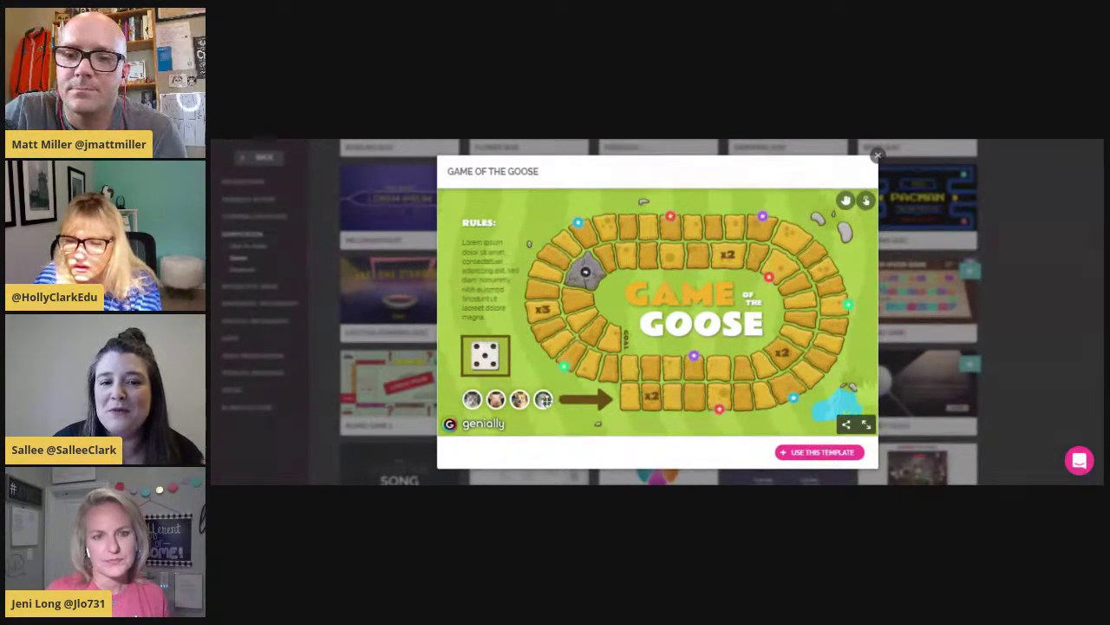
drag(543, 398, 724, 396)
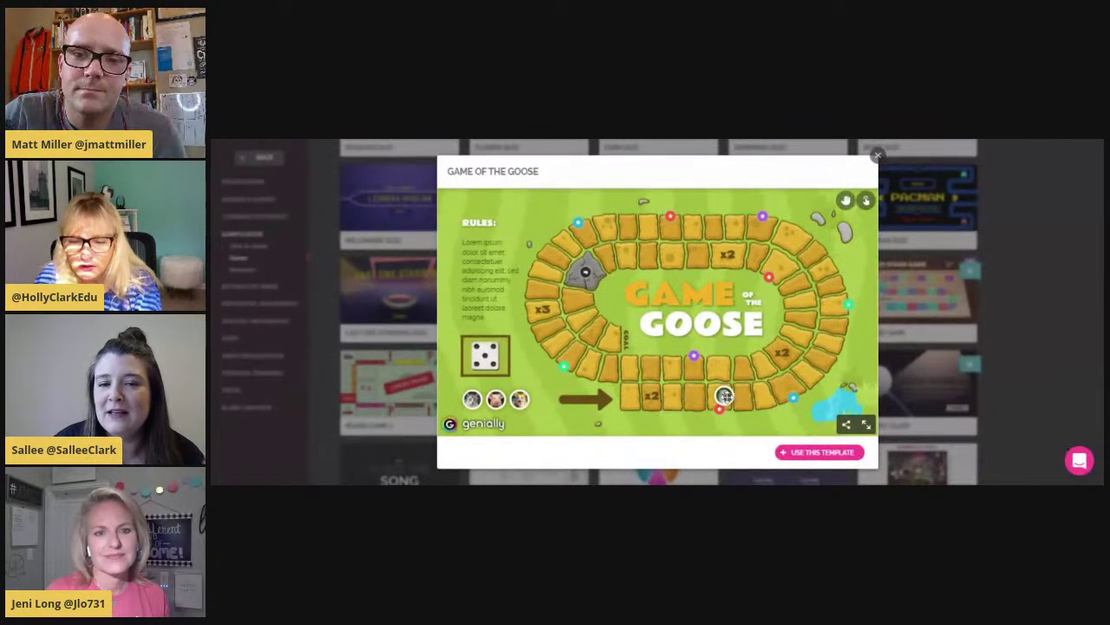
click(823, 452)
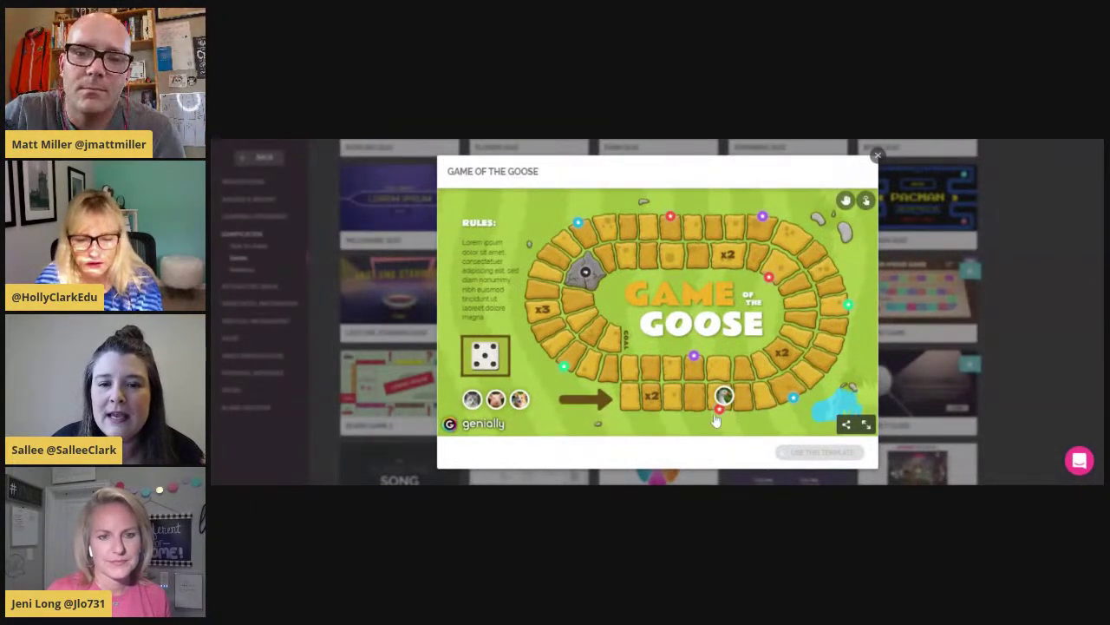
mouse_move(719, 416)
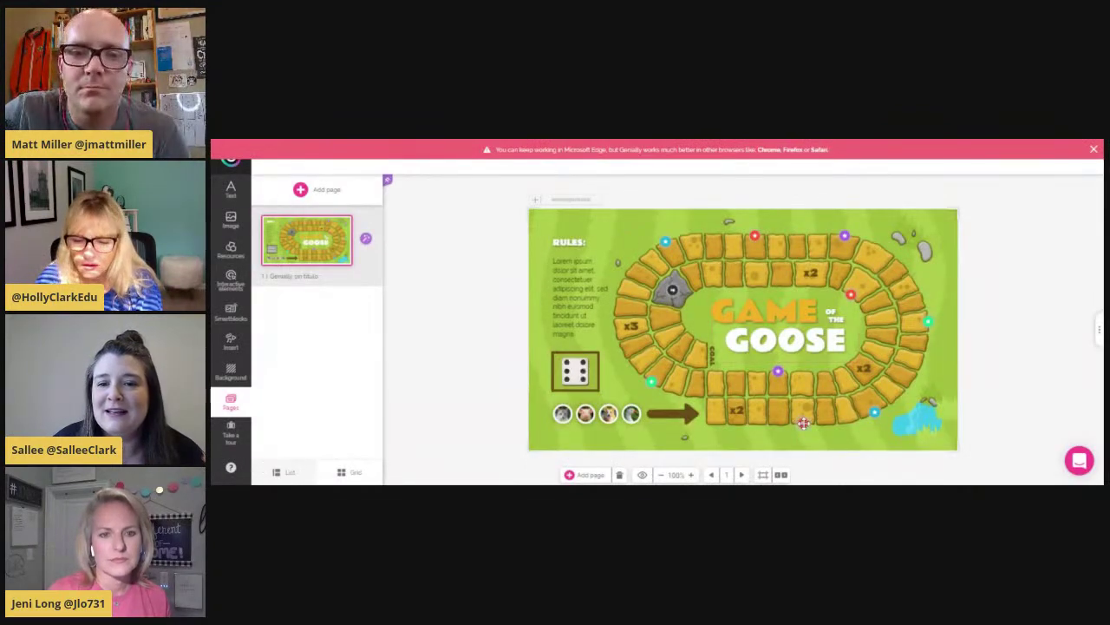
- Select a piece on the board and dismiss the Edge compatibility warning banner
click(804, 422)
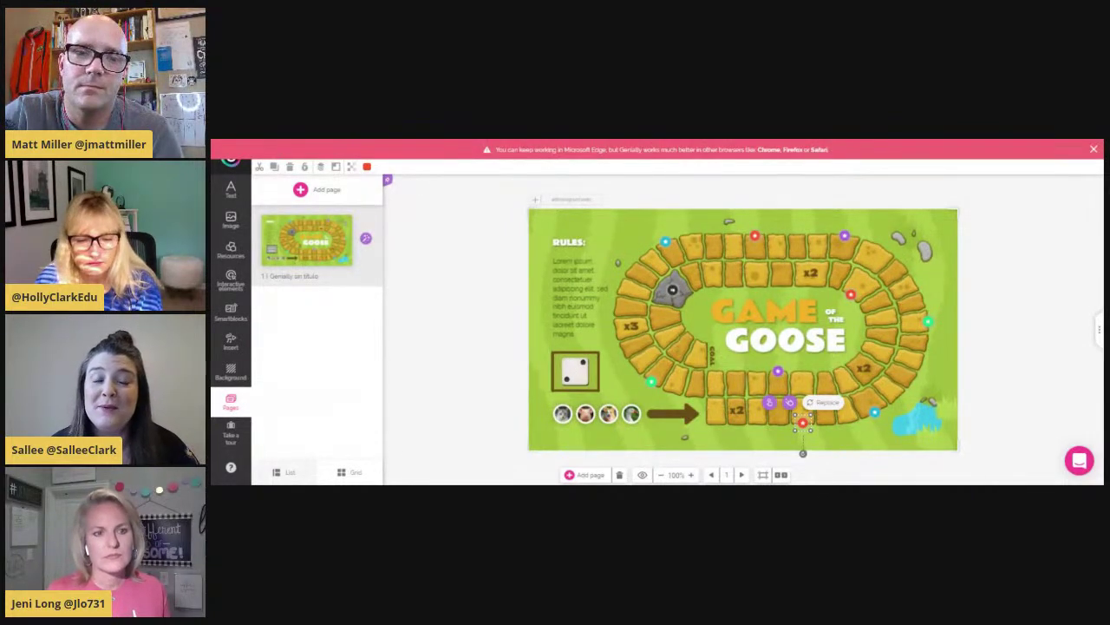
click(1094, 149)
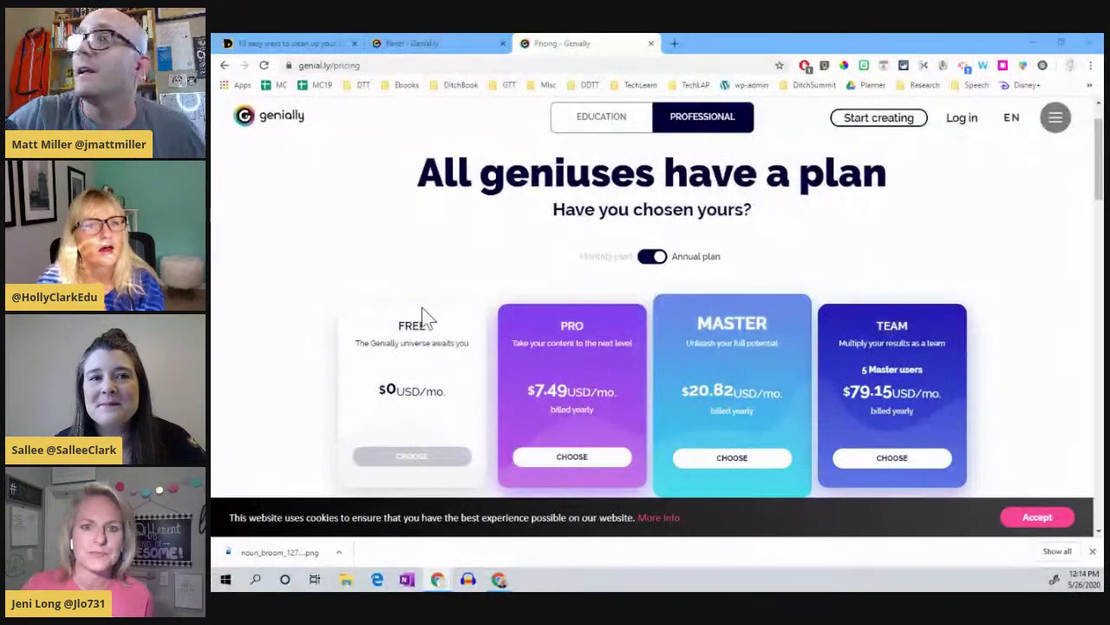
- Scroll through the Professional plans, then switch the pricing page to Education plans
scroll(442, 295, down, 1)
scroll(446, 298, up, 1)
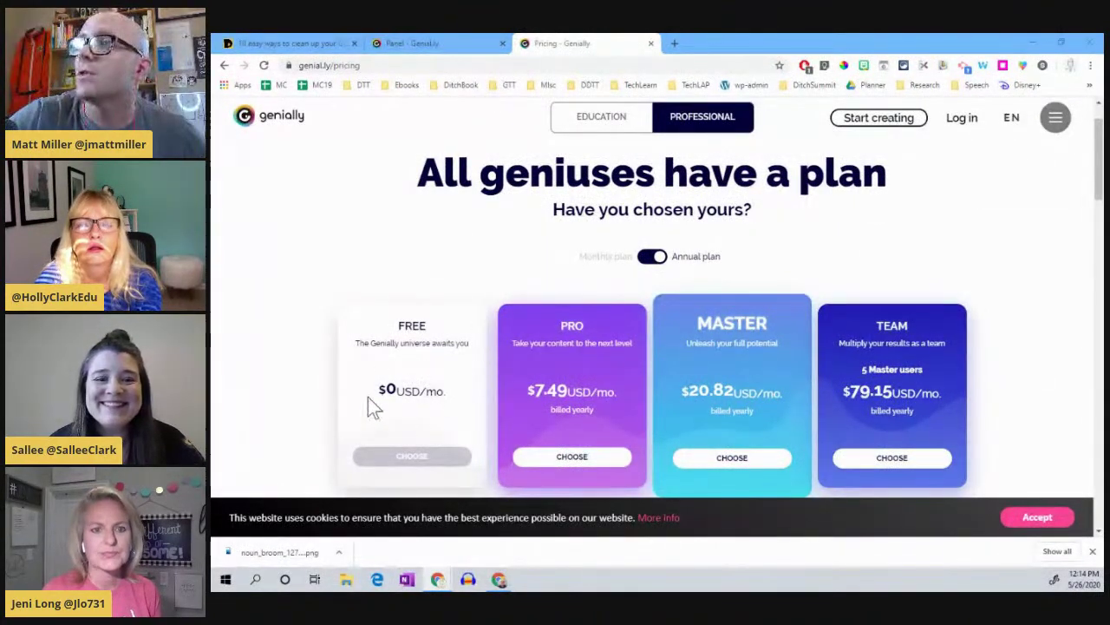
scroll(421, 389, down, 2)
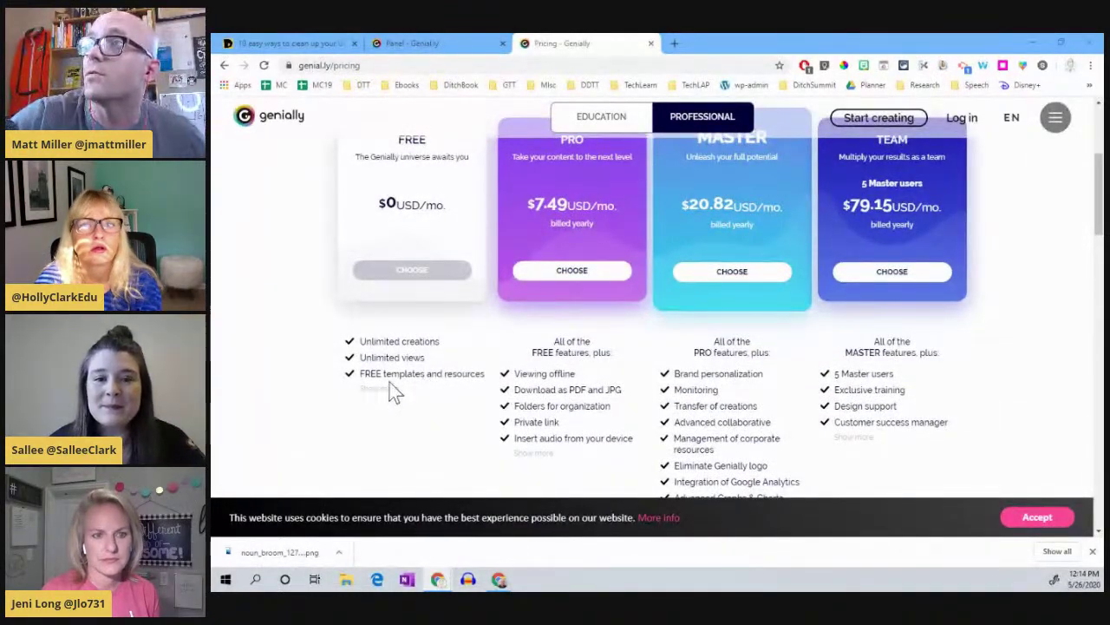
scroll(460, 386, up, 1)
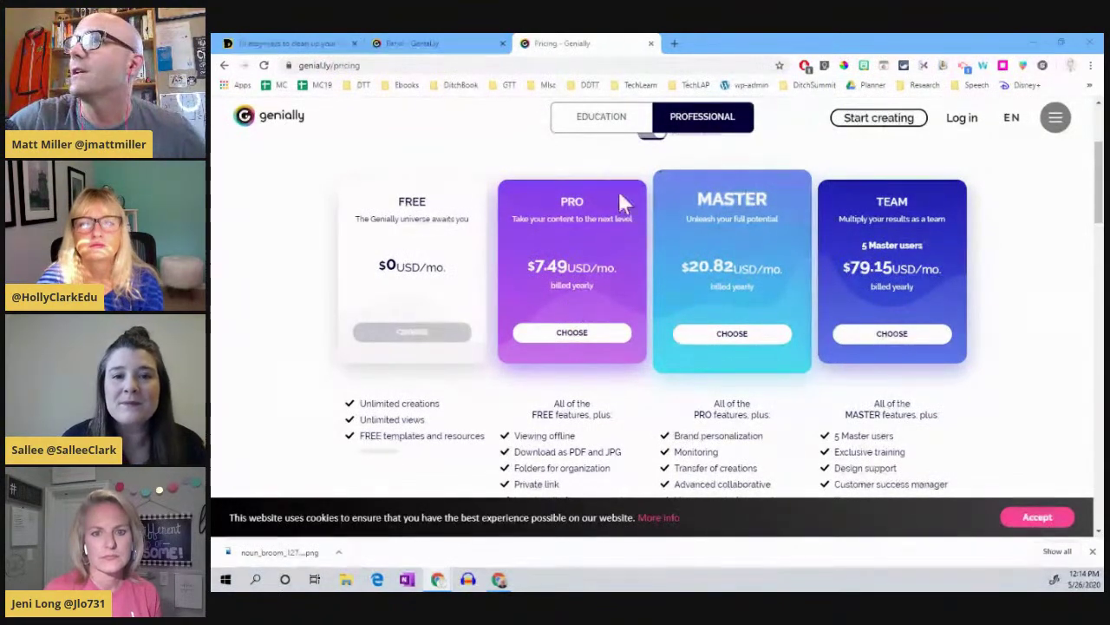
click(603, 129)
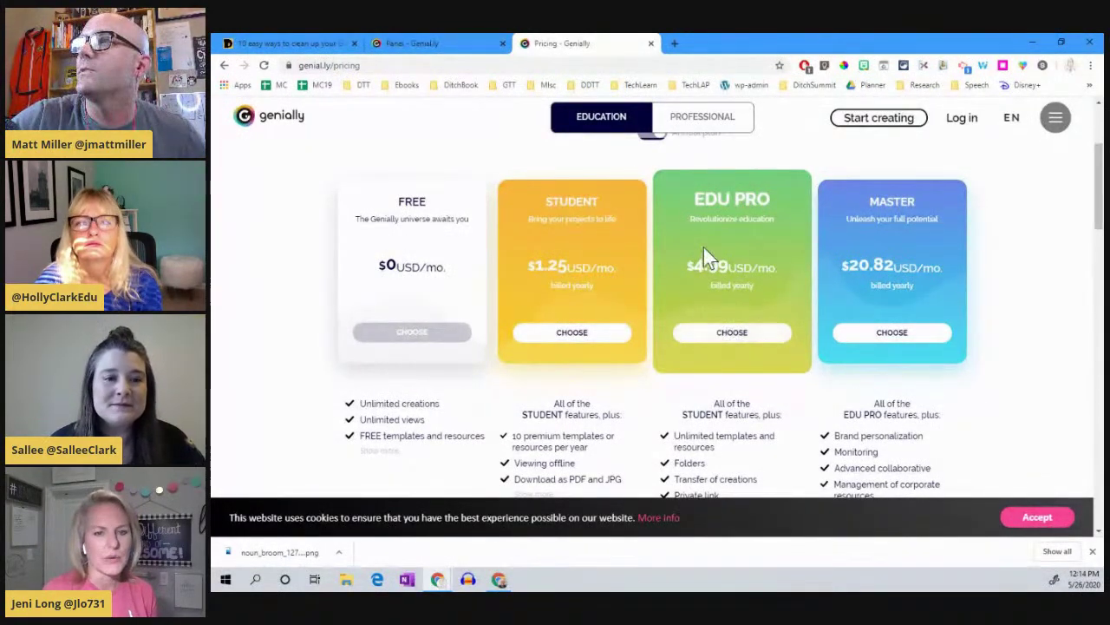
scroll(698, 245, up, 2)
scroll(711, 280, down, 1)
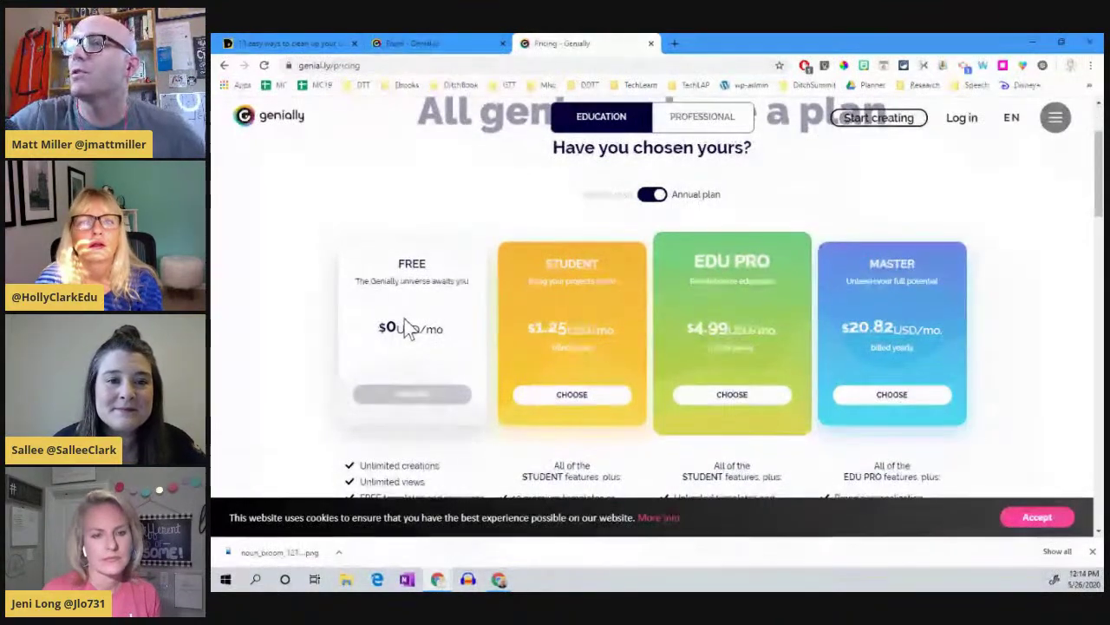
scroll(416, 332, down, 1)
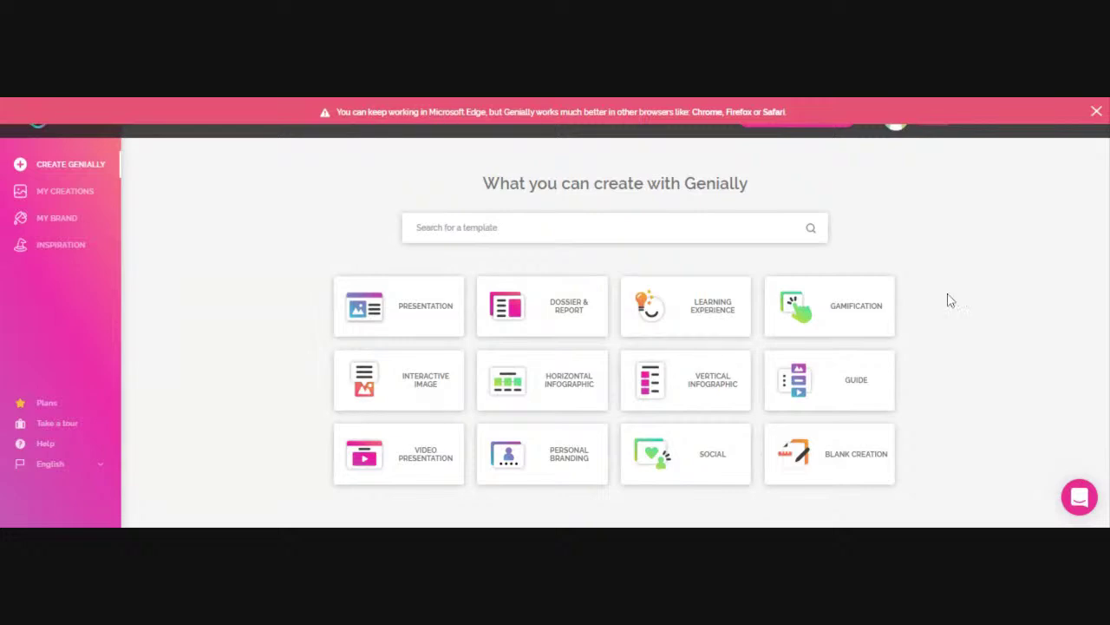
click(535, 388)
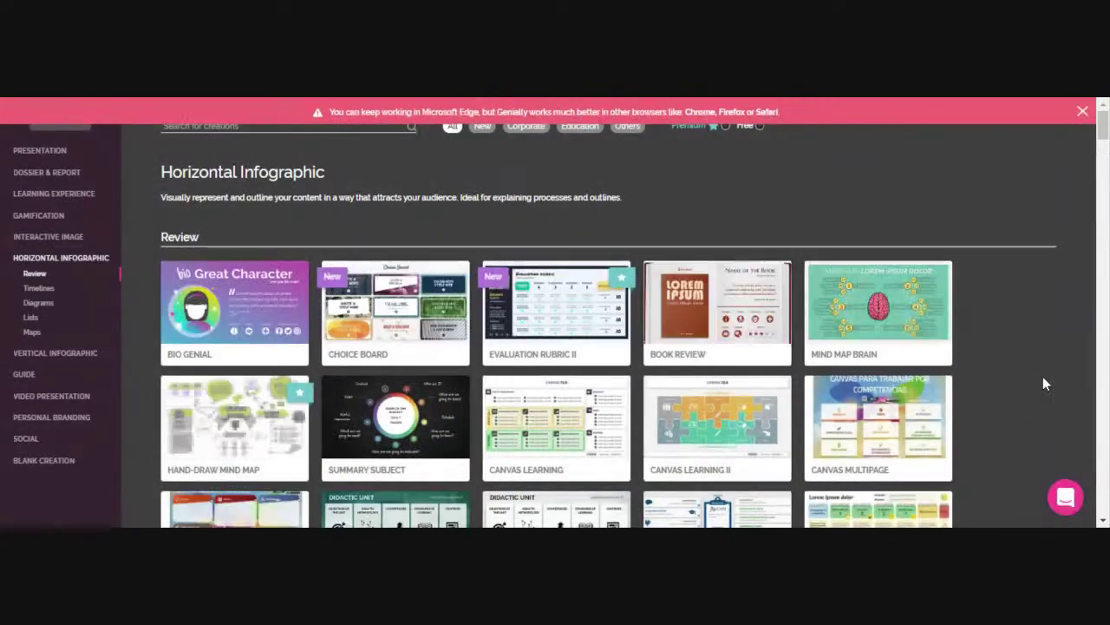
scroll(1043, 376, down, 2)
scroll(607, 347, down, 2)
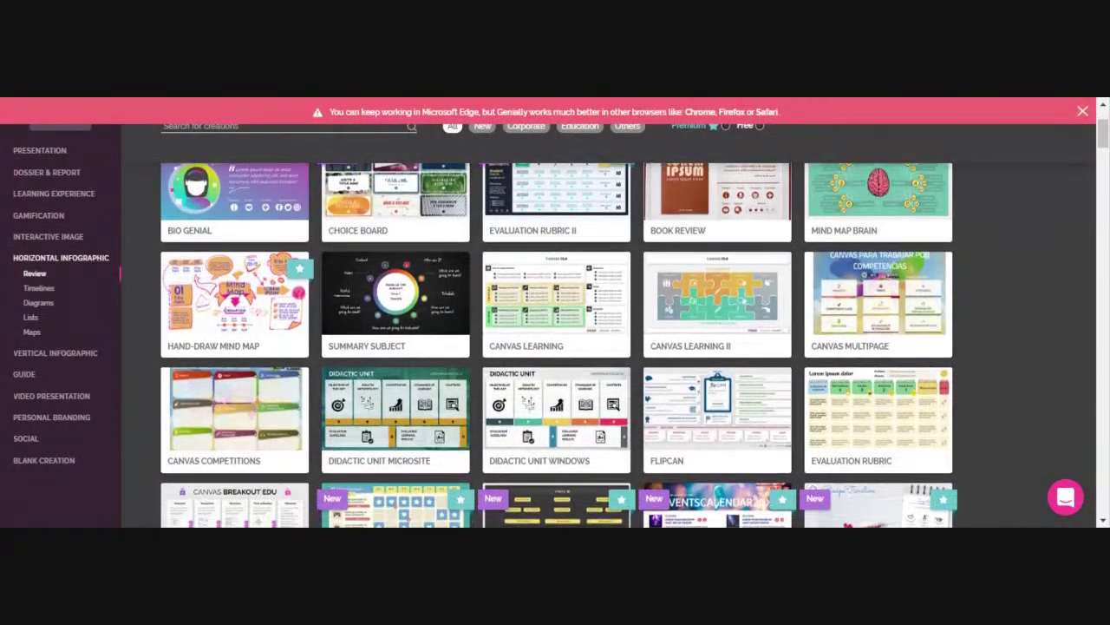
scroll(555, 347, down, 1)
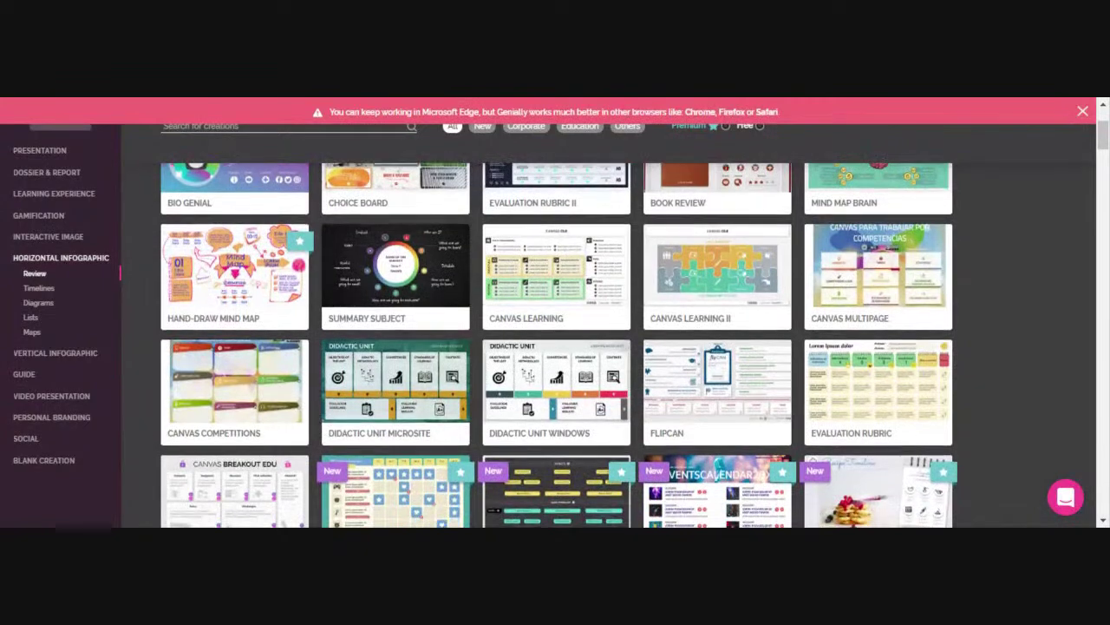
scroll(555, 347, down, 1)
scroll(555, 346, down, 5)
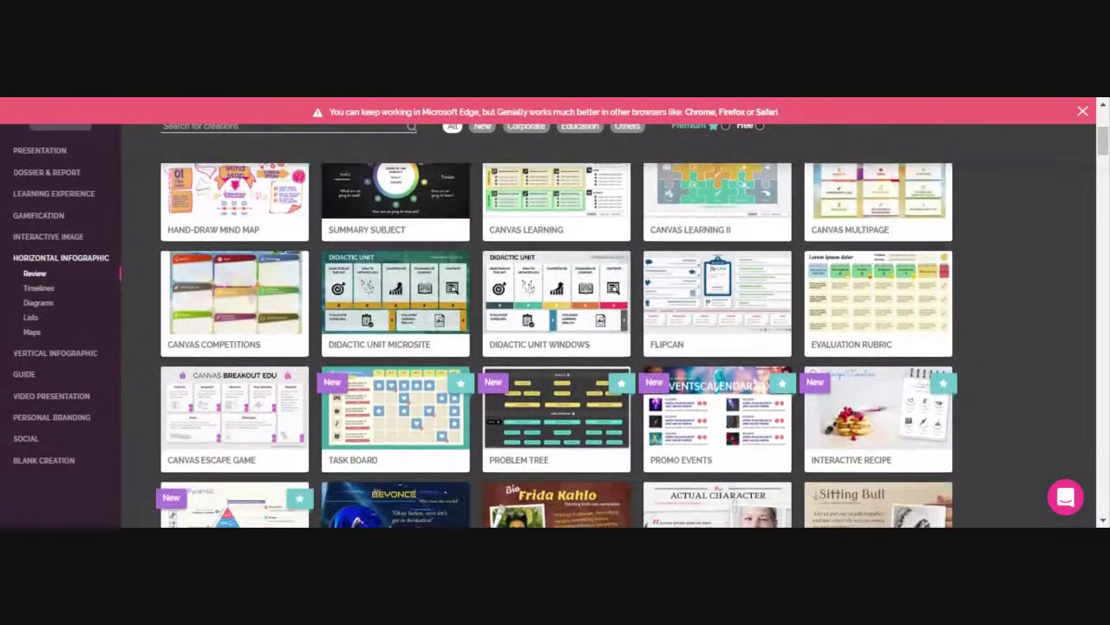
scroll(555, 347, down, 2)
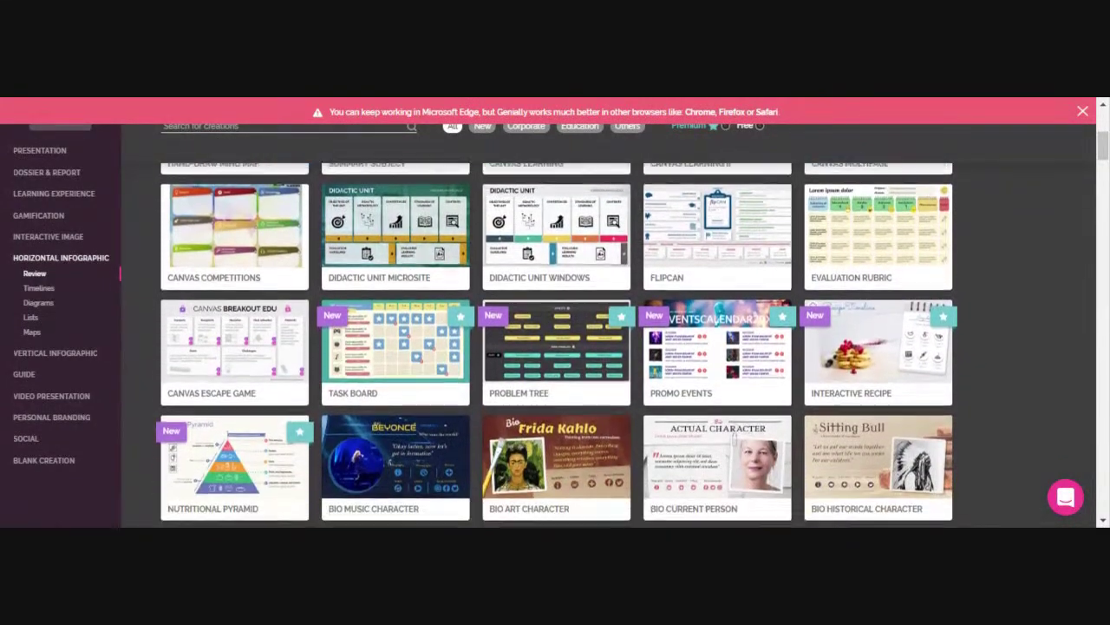
scroll(555, 347, down, 5)
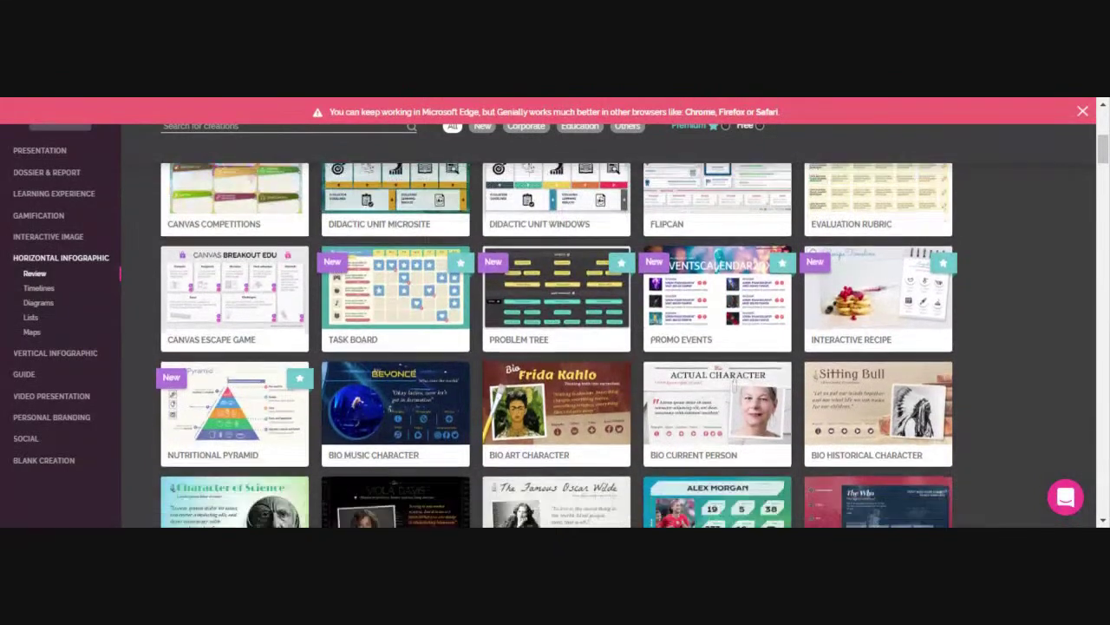
scroll(555, 347, down, 1)
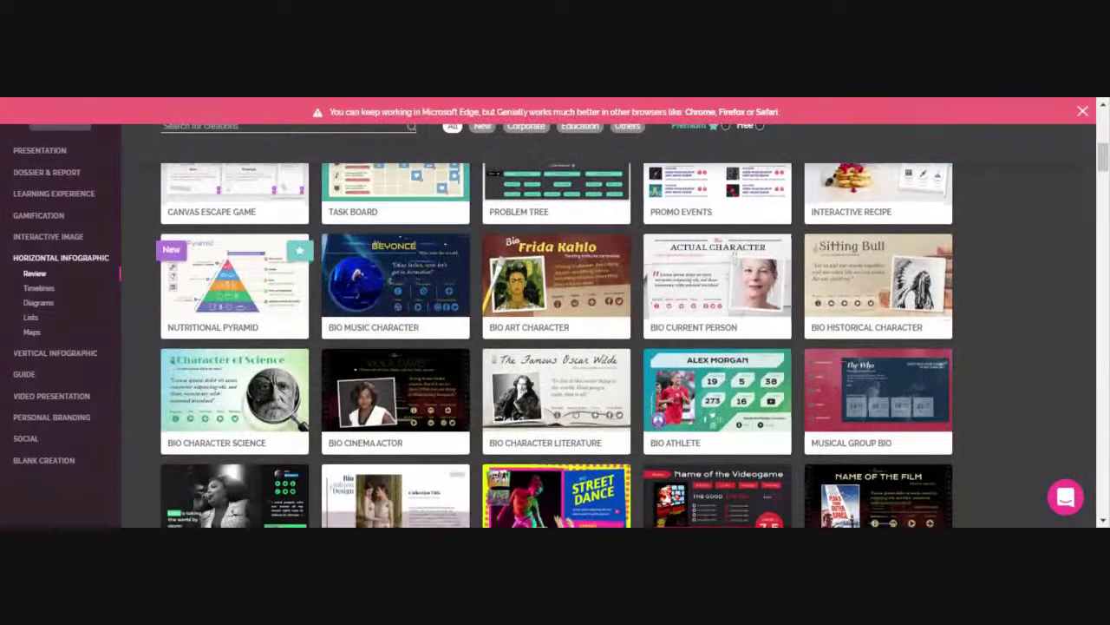
scroll(555, 347, down, 2)
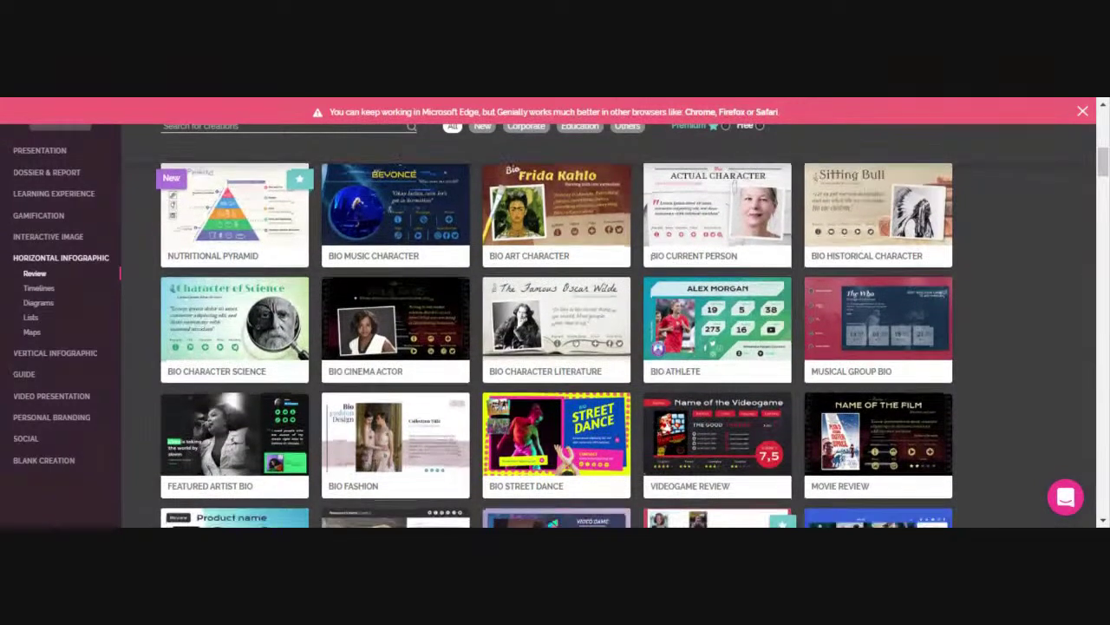
scroll(555, 347, down, 1)
scroll(555, 347, down, 1)
scroll(555, 347, down, 1)
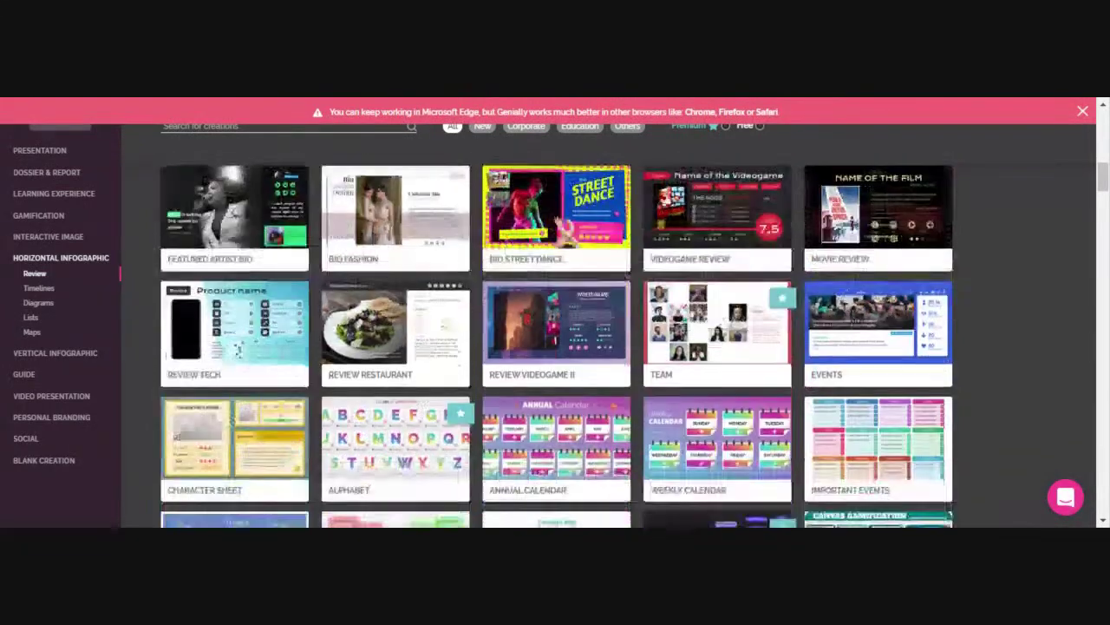
scroll(555, 347, down, 1)
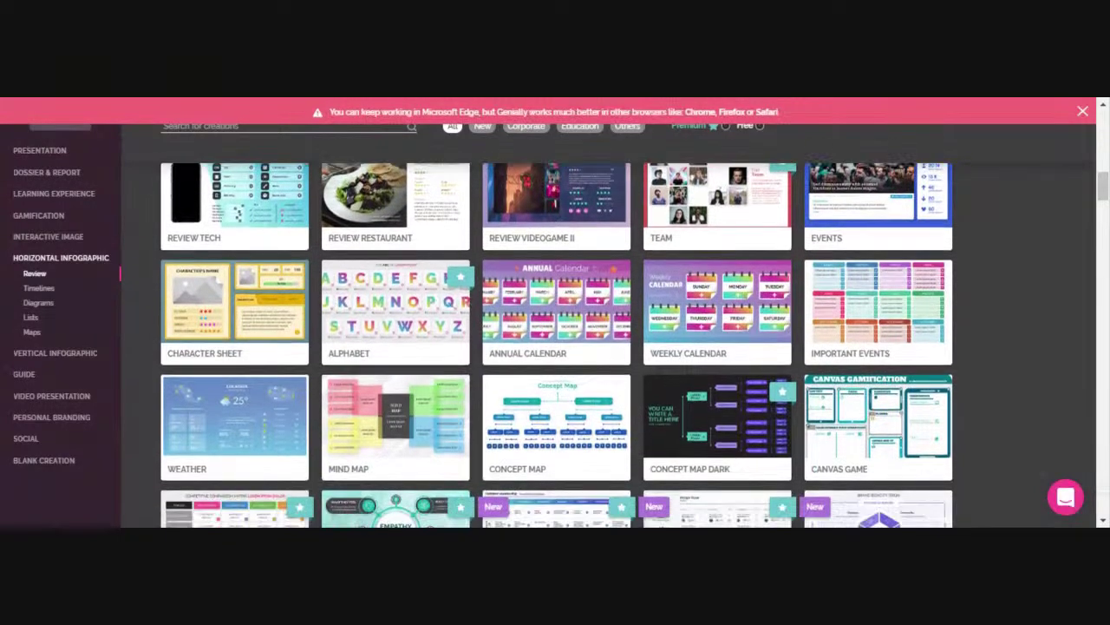
scroll(555, 347, down, 2)
scroll(555, 347, down, 1)
scroll(556, 347, down, 3)
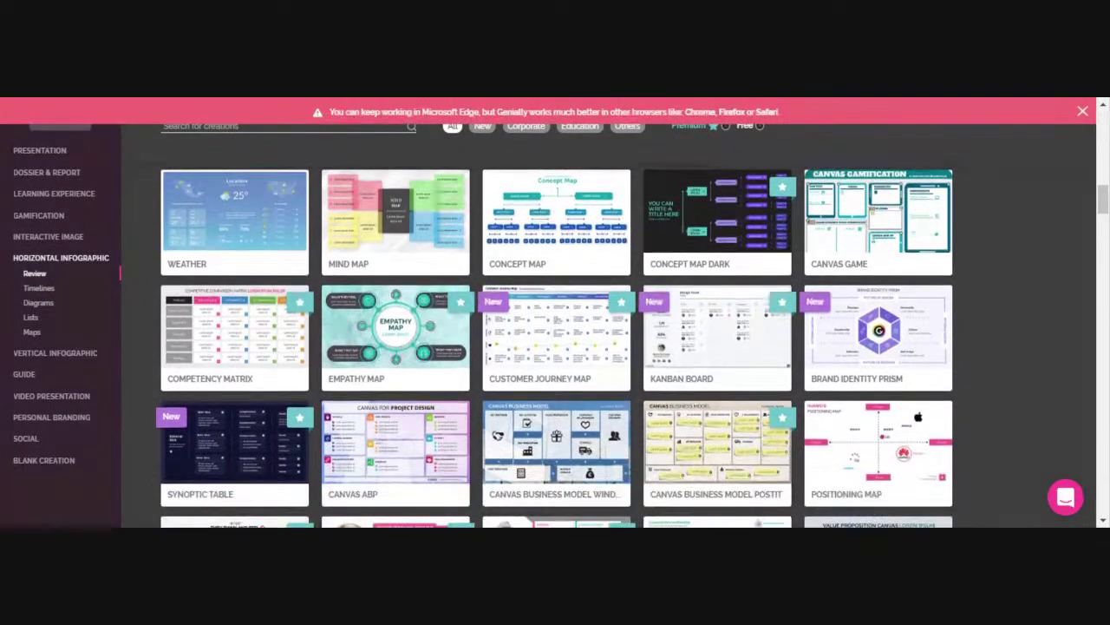
scroll(555, 347, up, 5)
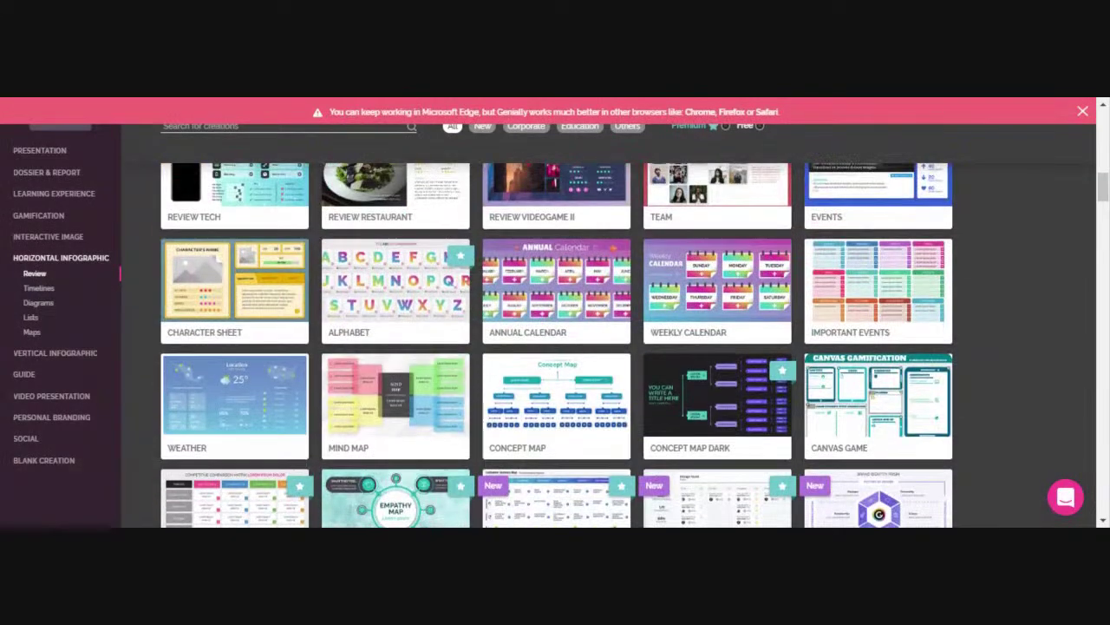
scroll(555, 347, up, 4)
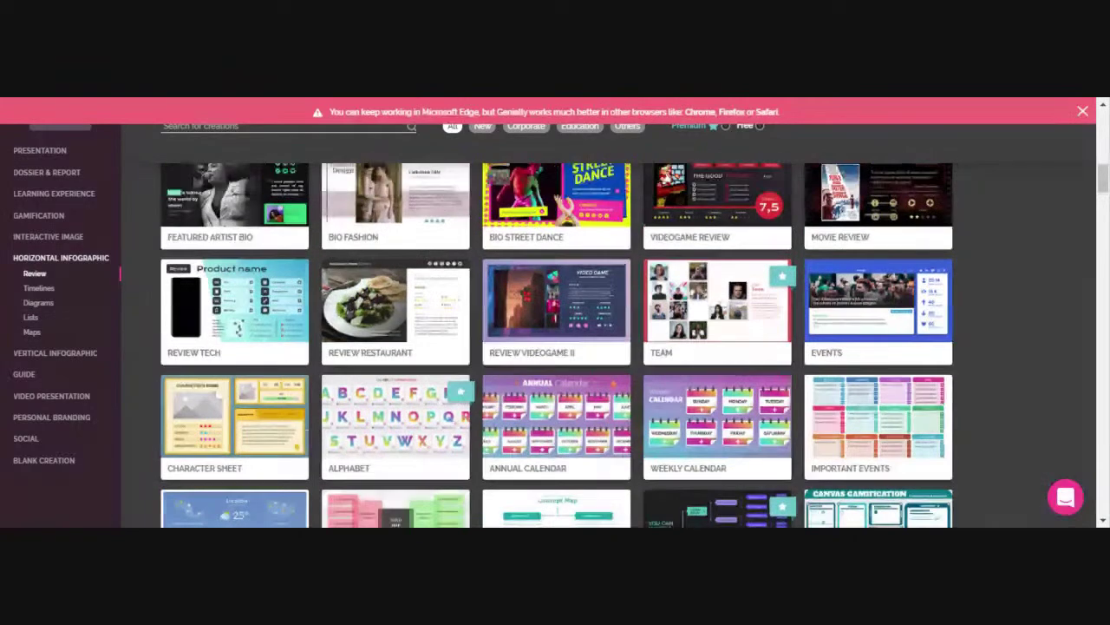
scroll(556, 347, up, 6)
scroll(556, 347, up, 8)
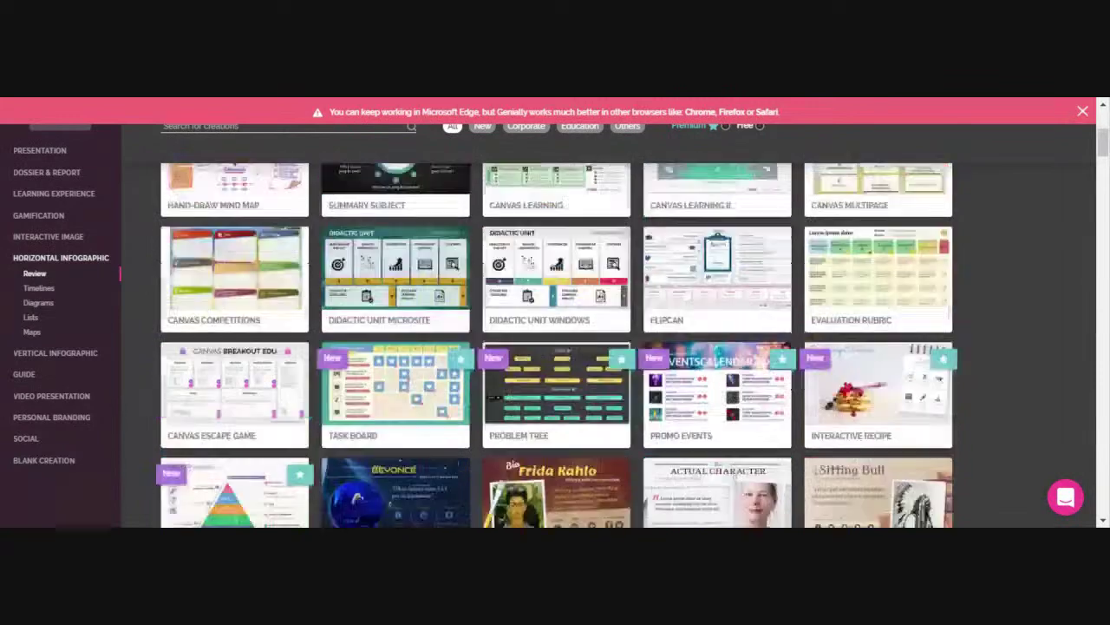
scroll(712, 399, up, 4)
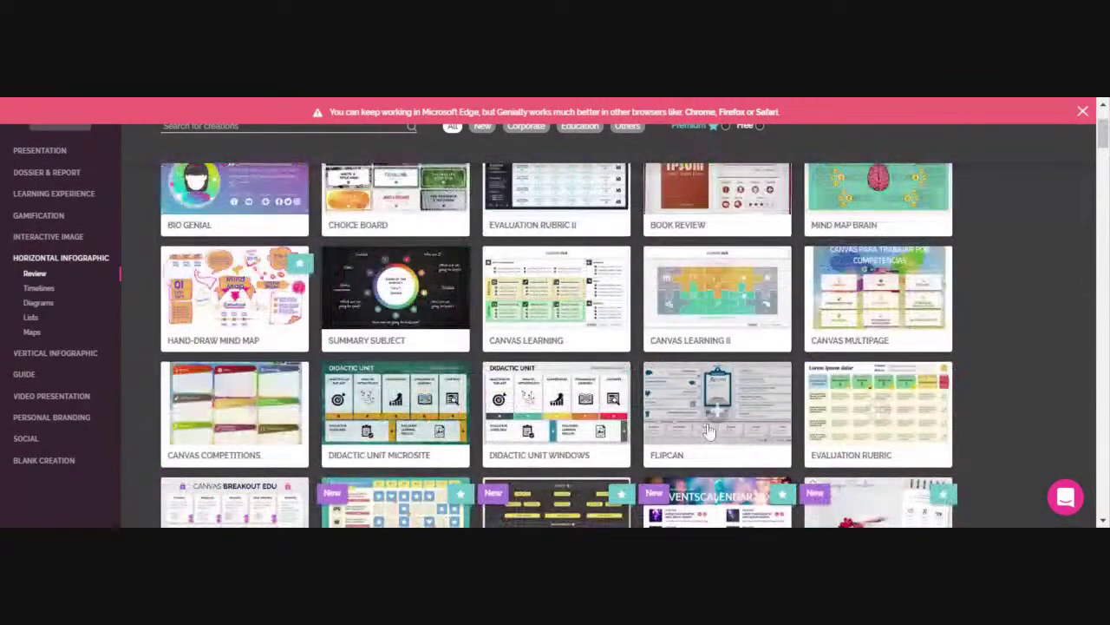
- Preview the Didactic Unit Microsite template and create a new genially from it
click(422, 427)
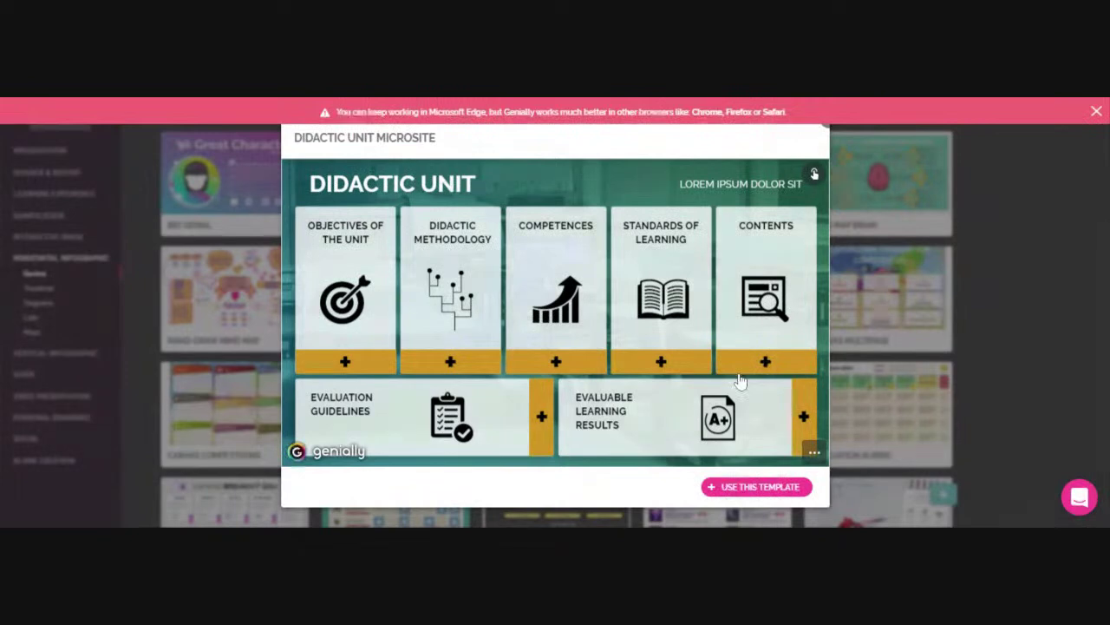
click(751, 489)
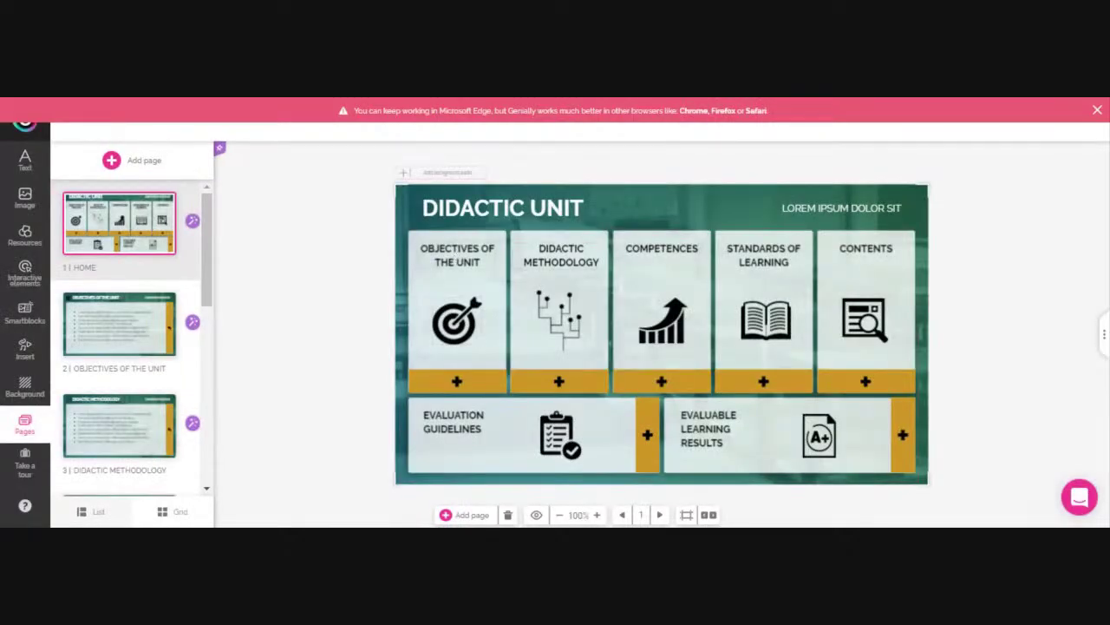
- Dismiss the browser warning, name the genially 'test', and launch its preview
click(460, 314)
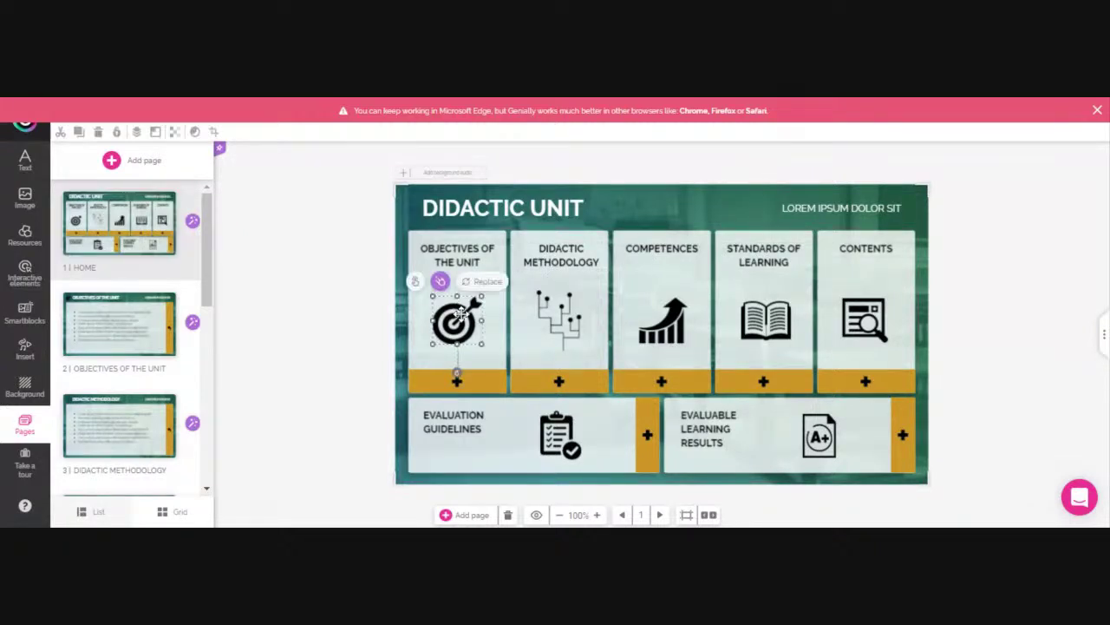
click(1098, 111)
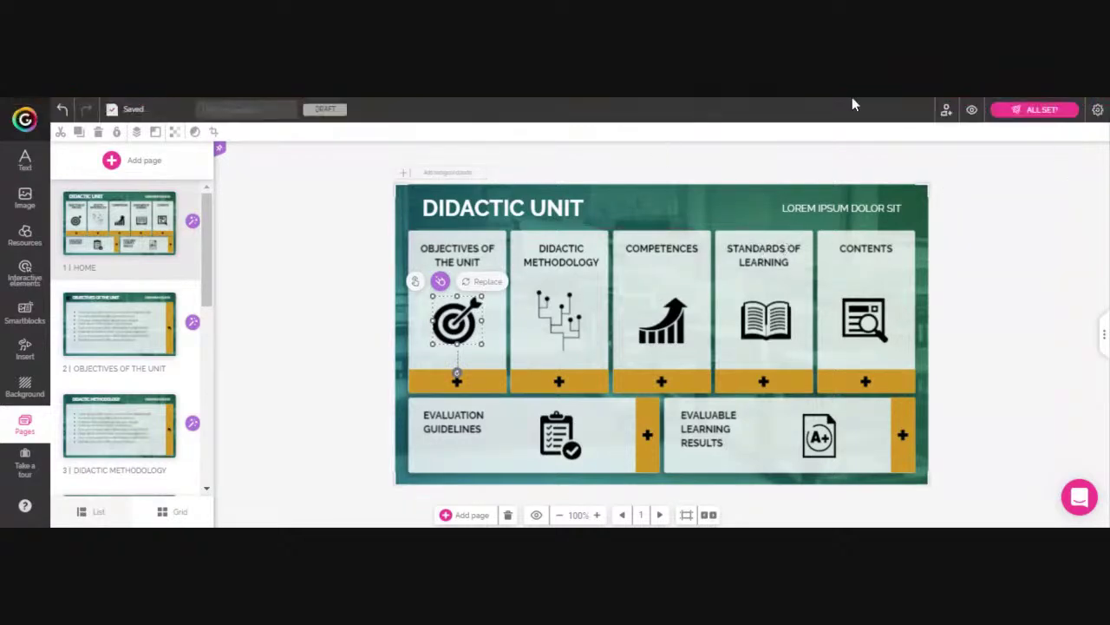
click(973, 111)
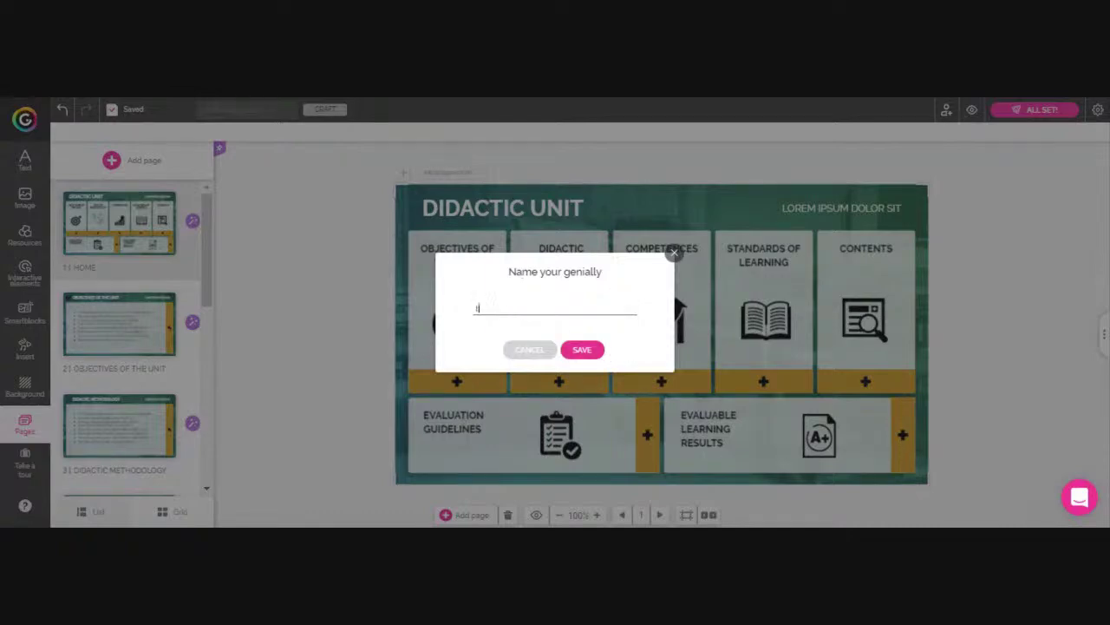
text(test)
key(Return)
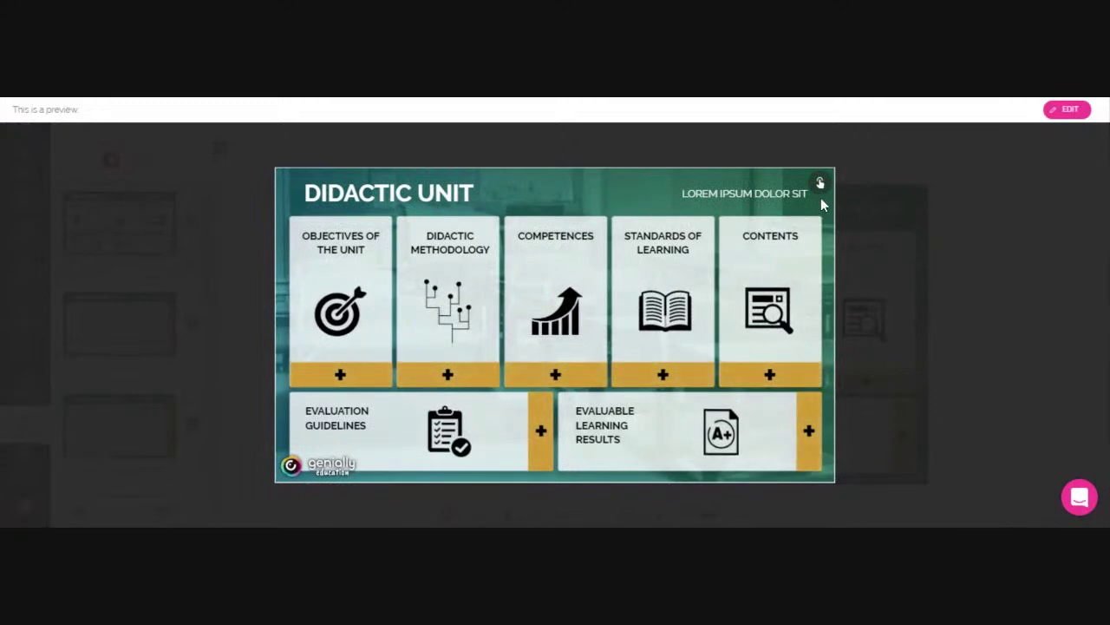
- In preview, reveal interactive elements, visit the Objectives and Didactic Methodology pages, return each time, then exit
click(820, 186)
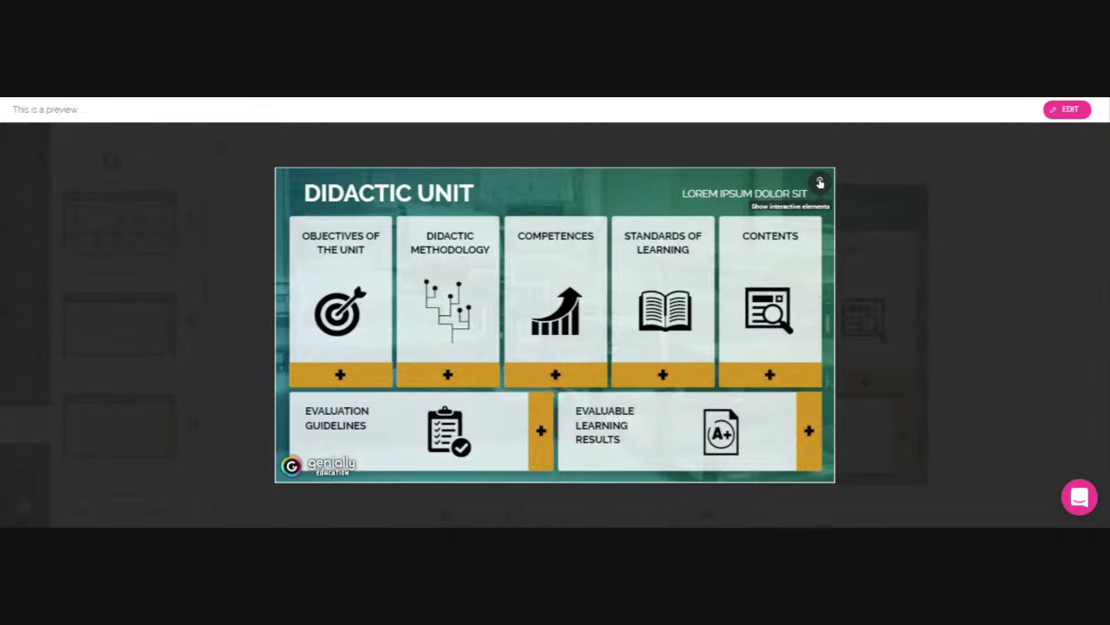
click(341, 378)
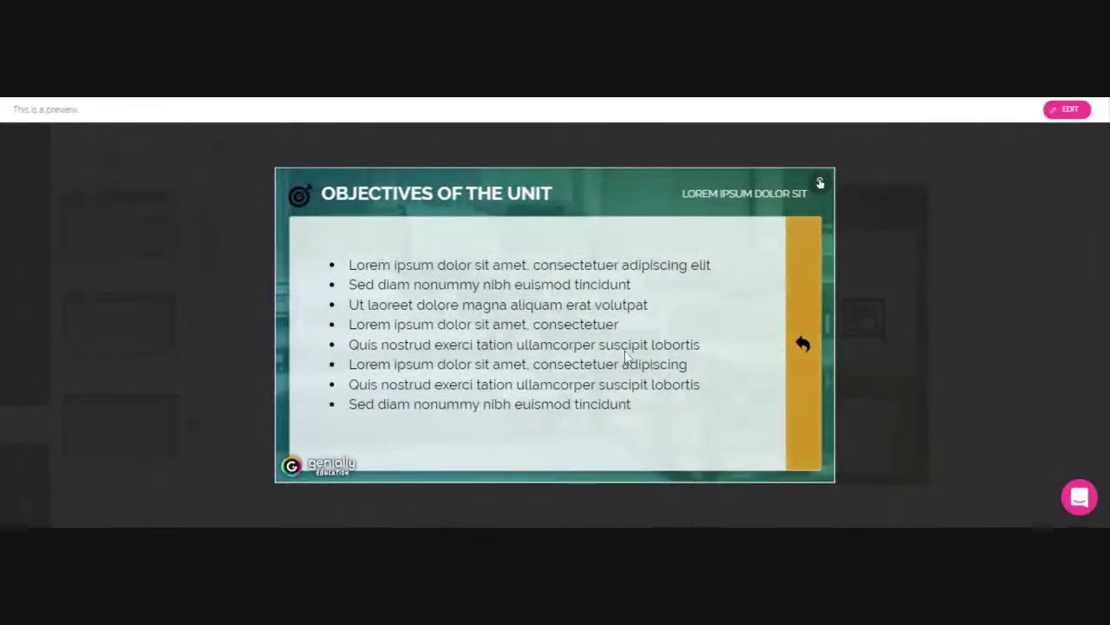
click(815, 337)
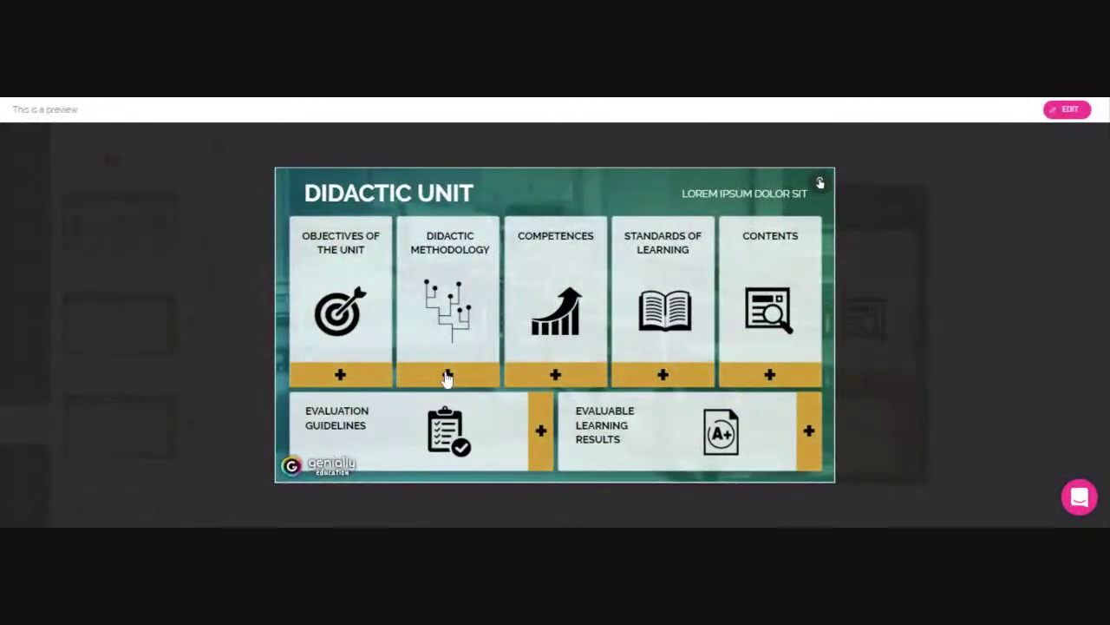
click(446, 375)
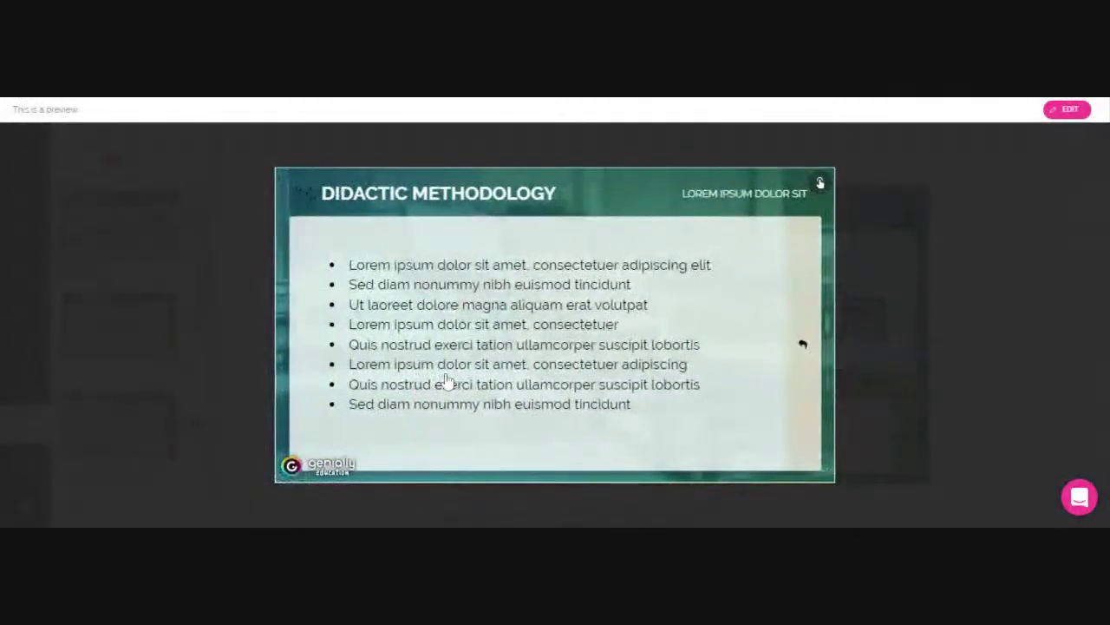
click(803, 345)
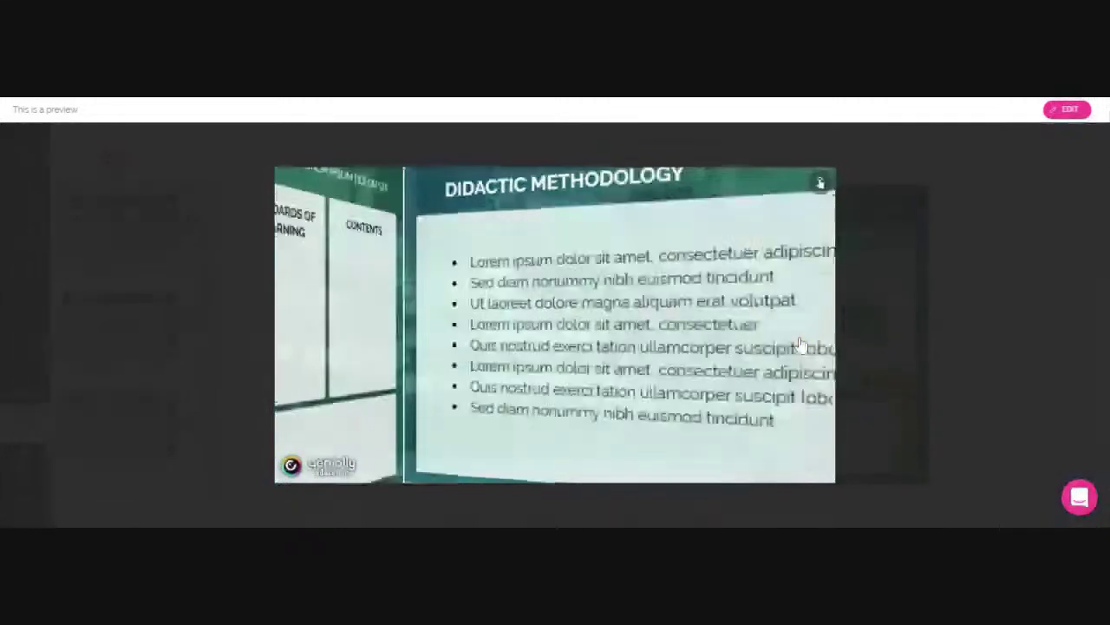
key(Escape)
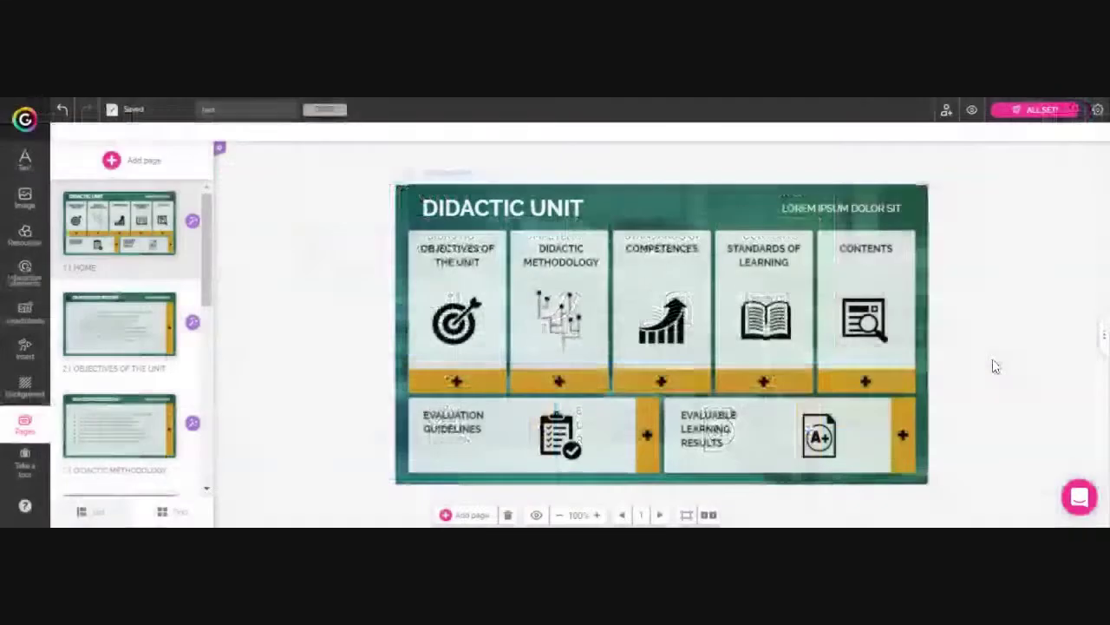